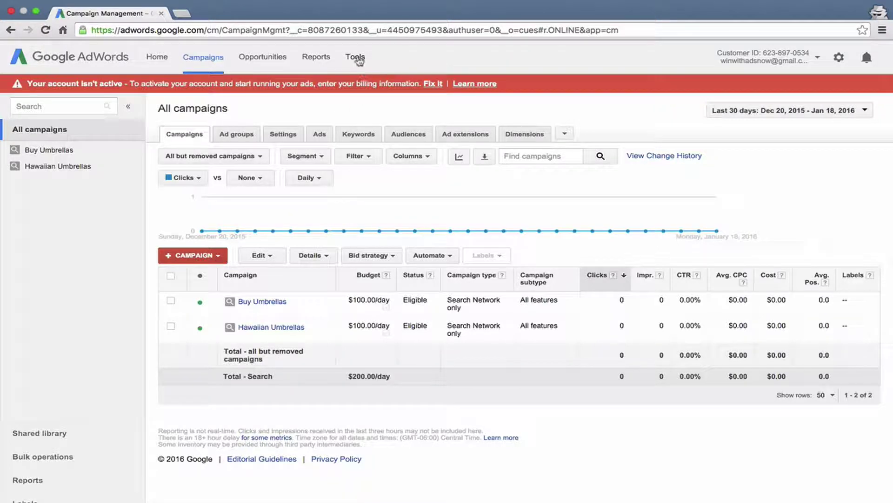
# - Go to the Conversions page from the Tools menu
pyautogui.click(357, 58)
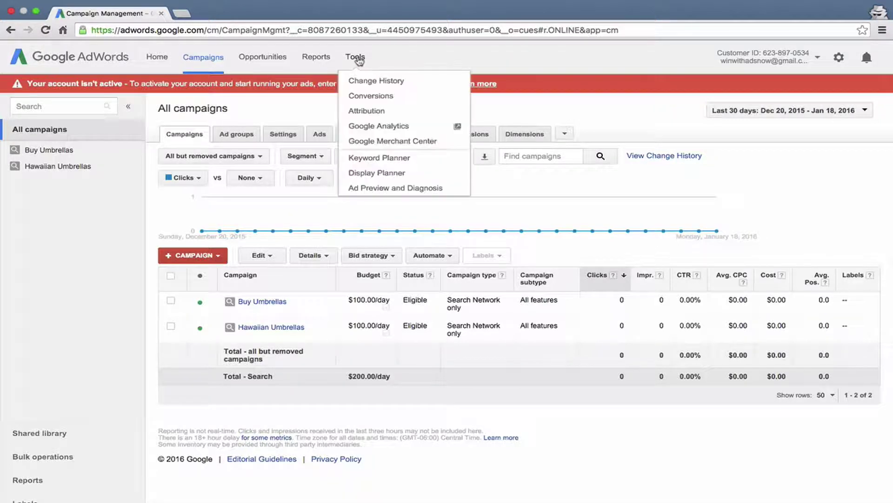
pyautogui.click(368, 95)
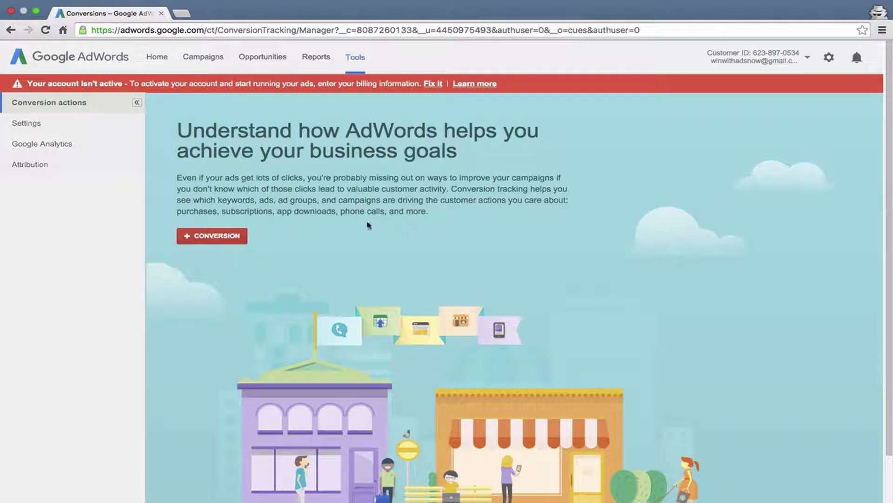
# - Start a new conversion action with Website as its source
pyautogui.click(225, 236)
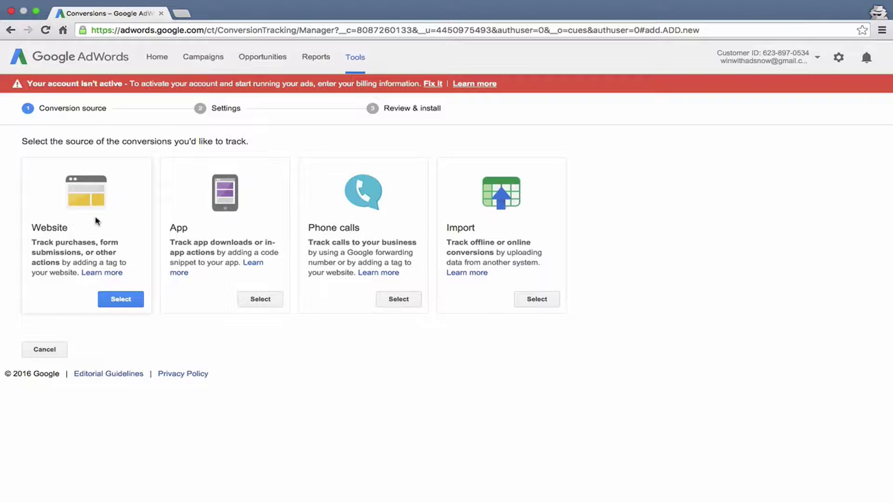
pyautogui.click(120, 300)
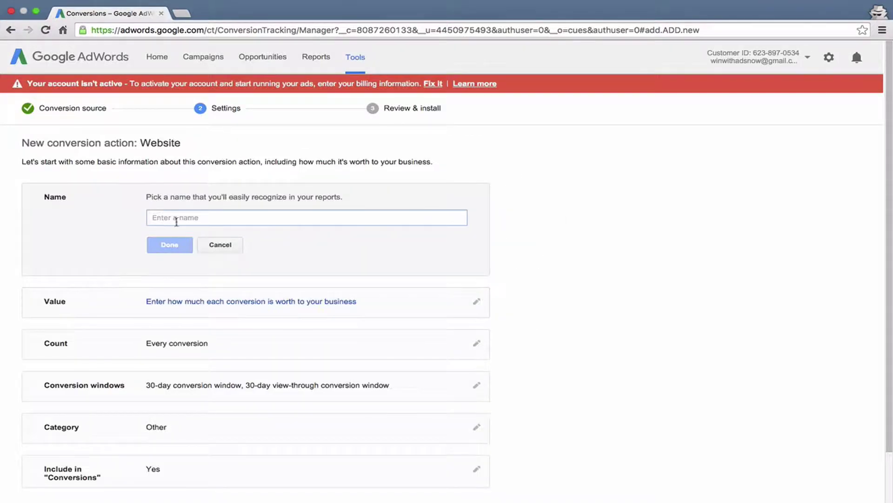
# - Name the new website conversion action 'Contact Form'
pyautogui.click(177, 221)
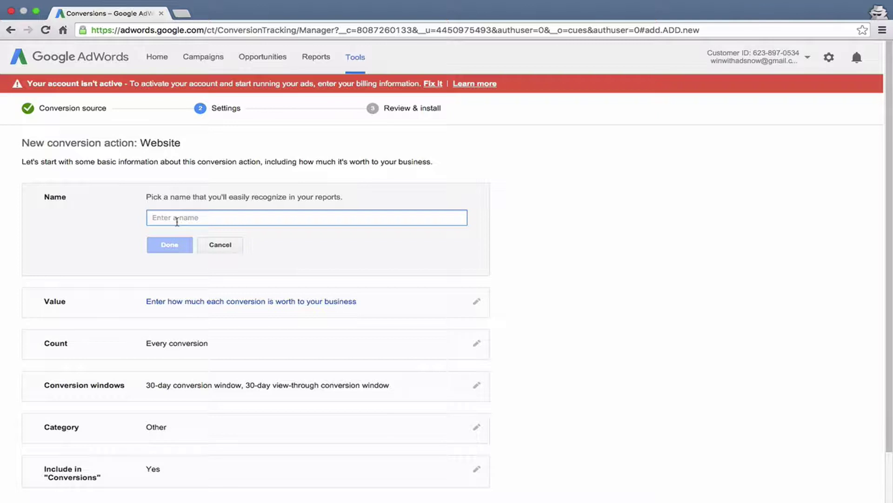
pyautogui.write('Contact F')
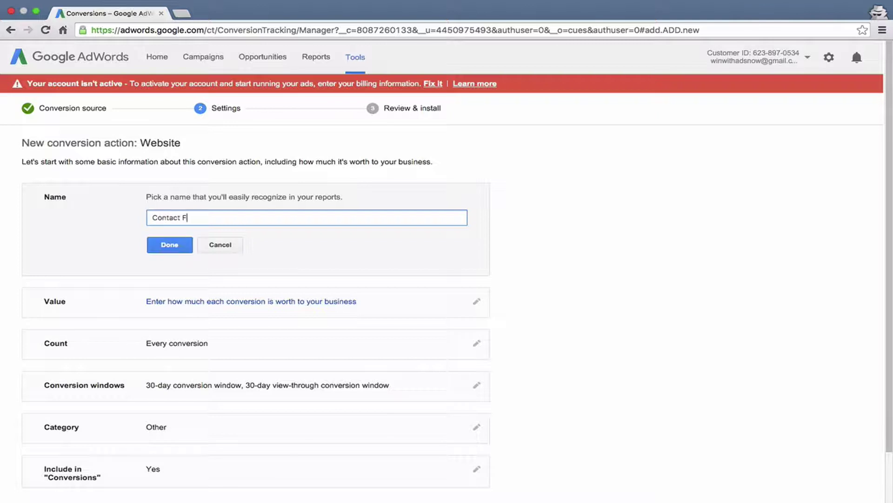
pyautogui.write('orm')
pyautogui.click(160, 244)
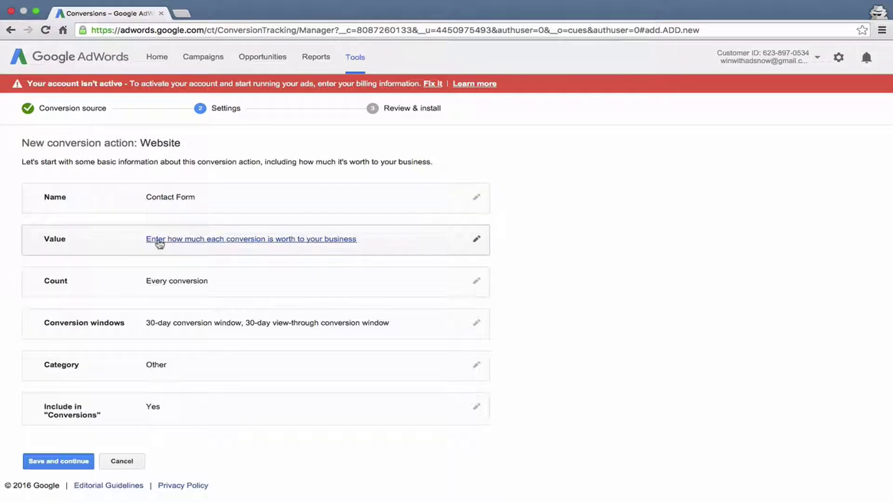
# - Compare the value options, then set the conversion value to Don't assign a value
pyautogui.click(160, 240)
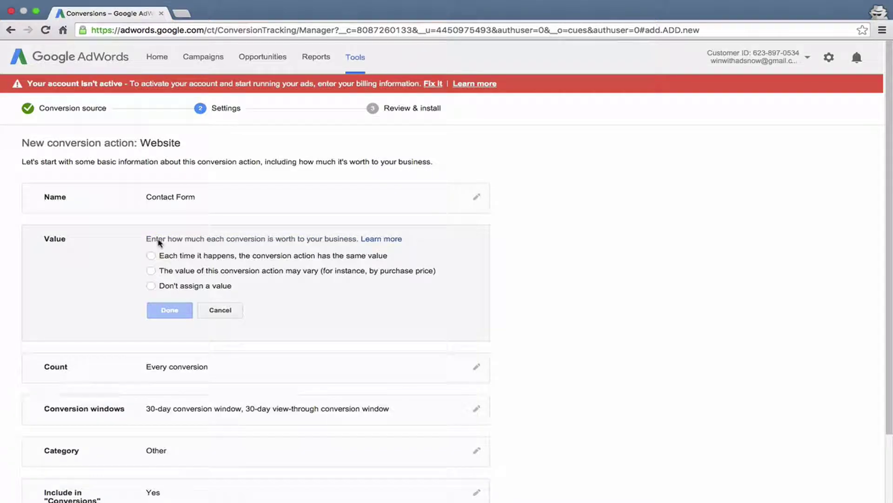
pyautogui.click(179, 256)
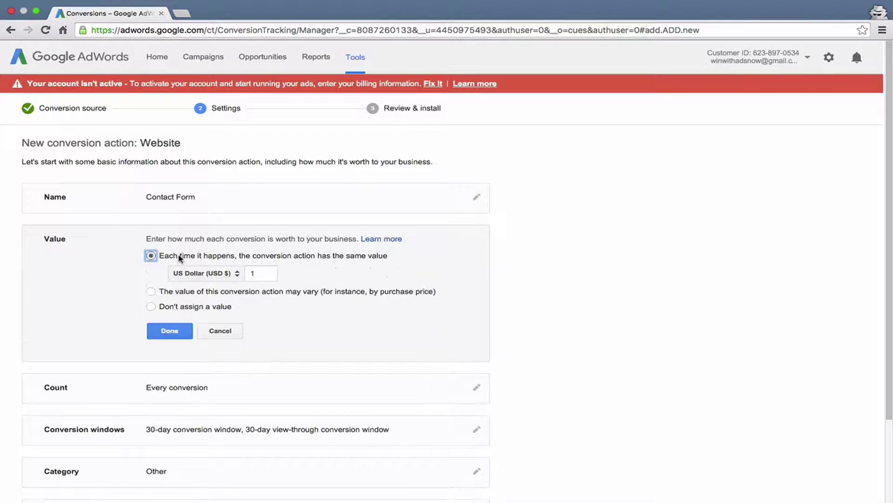
pyautogui.click(254, 274)
pyautogui.click(228, 292)
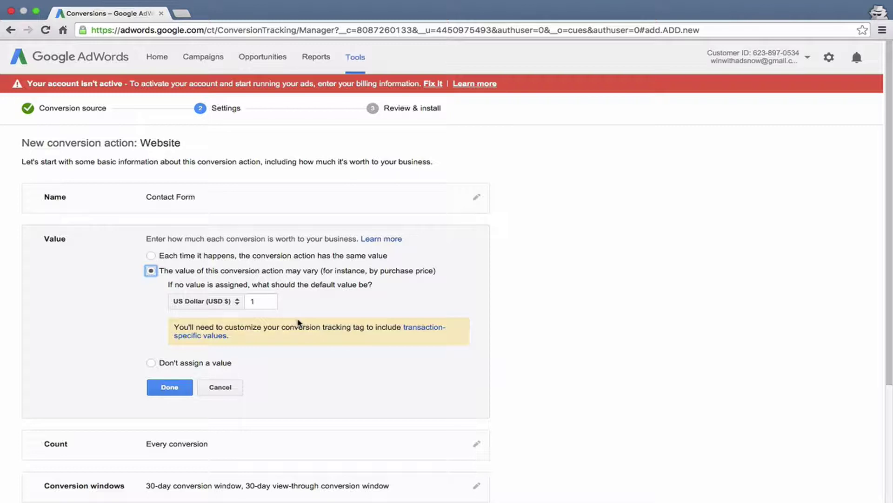
pyautogui.click(202, 367)
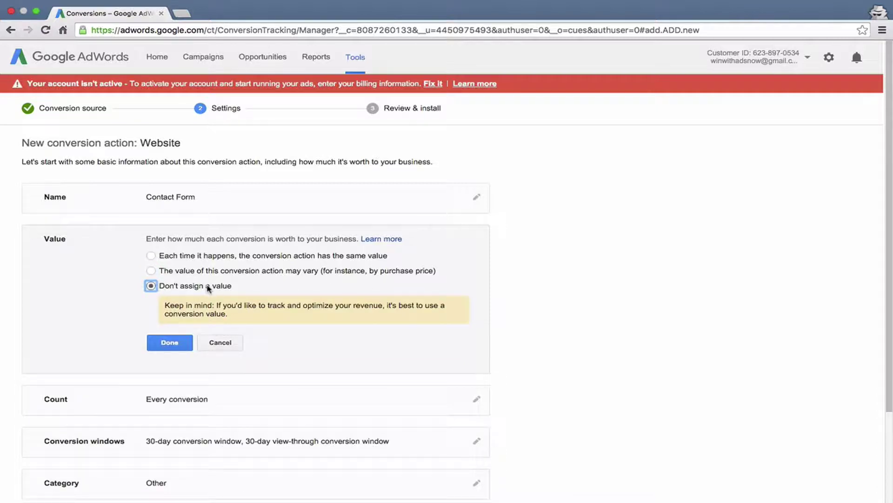
pyautogui.click(169, 345)
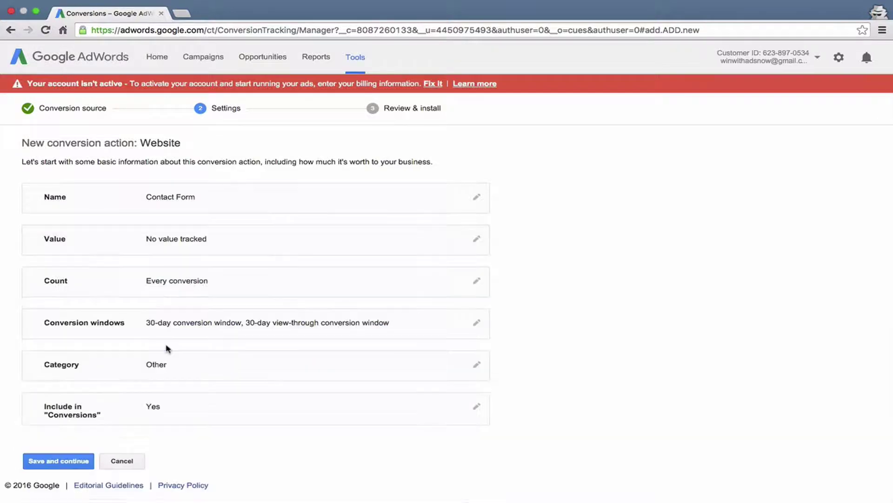
# - Change the conversion Count from every conversion to One conversion per ad click
pyautogui.click(176, 286)
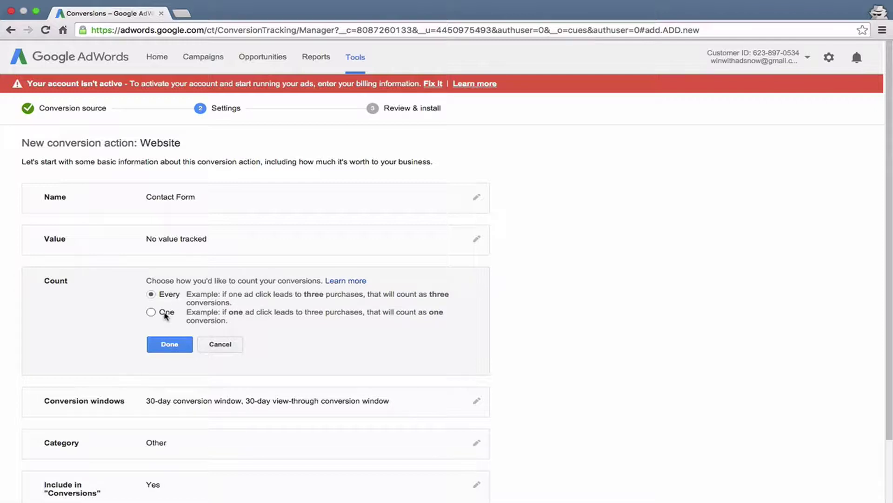
pyautogui.click(165, 316)
pyautogui.click(168, 344)
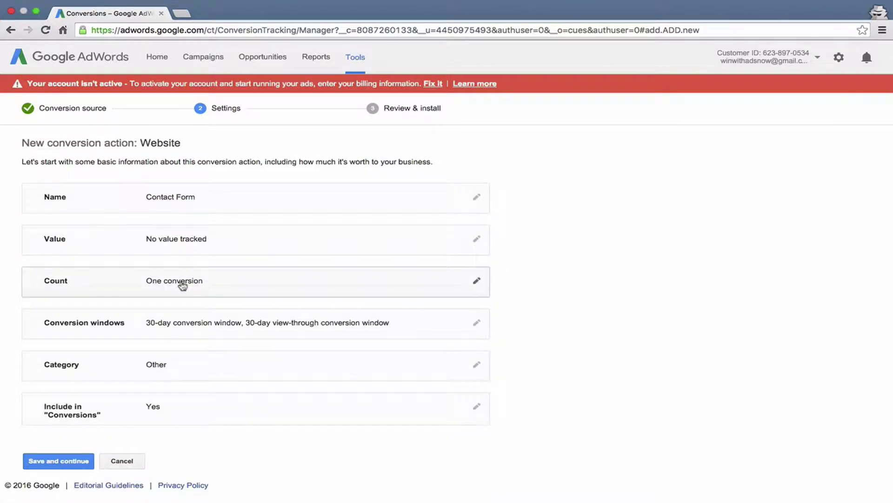
pyautogui.click(185, 328)
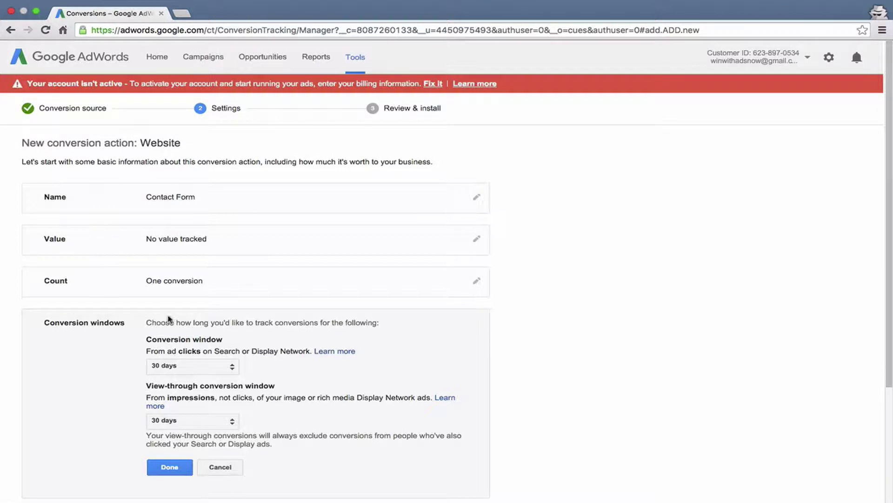
pyautogui.scroll(-2, 172, 321)
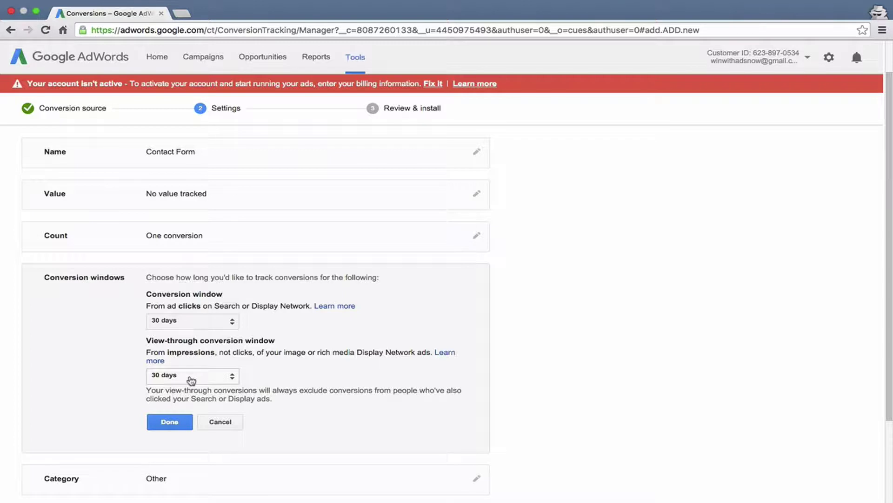
pyautogui.click(188, 330)
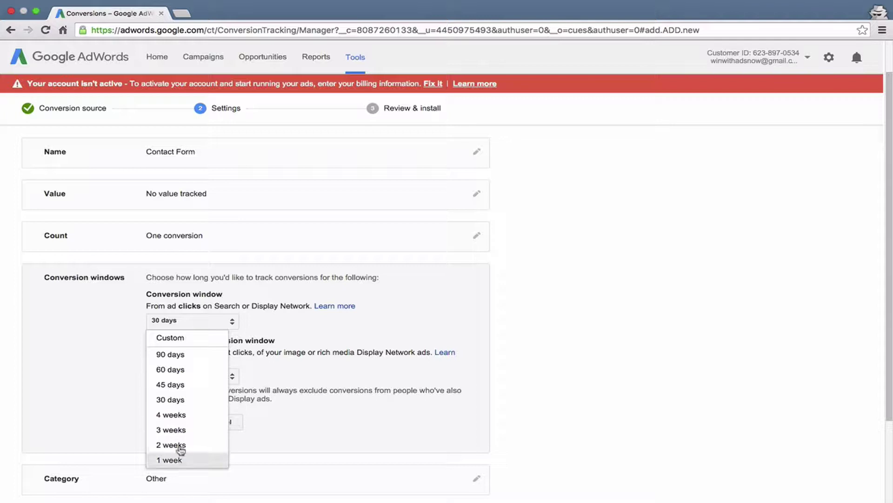
pyautogui.click(316, 338)
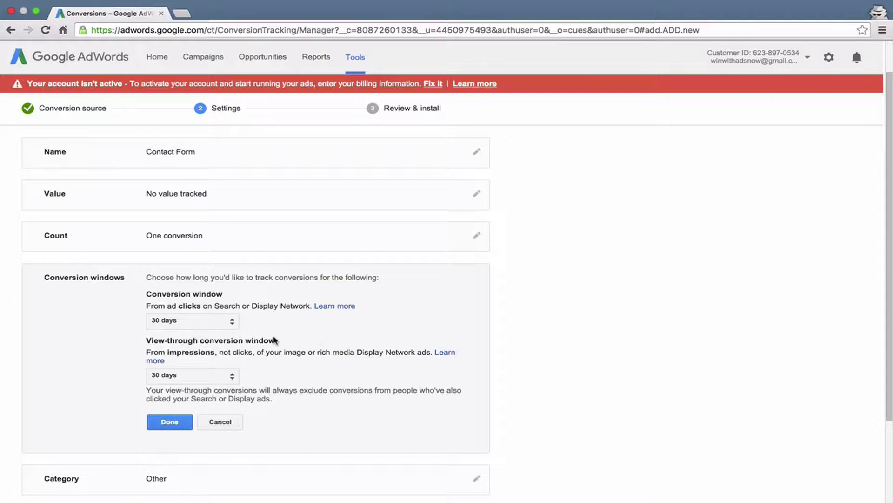
pyautogui.click(169, 422)
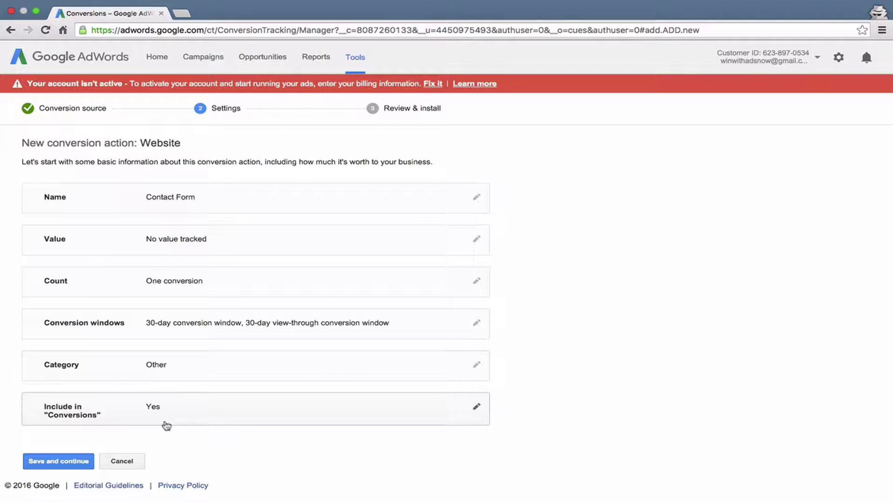
# - Set the Contact Form conversion category to Lead
pyautogui.click(172, 370)
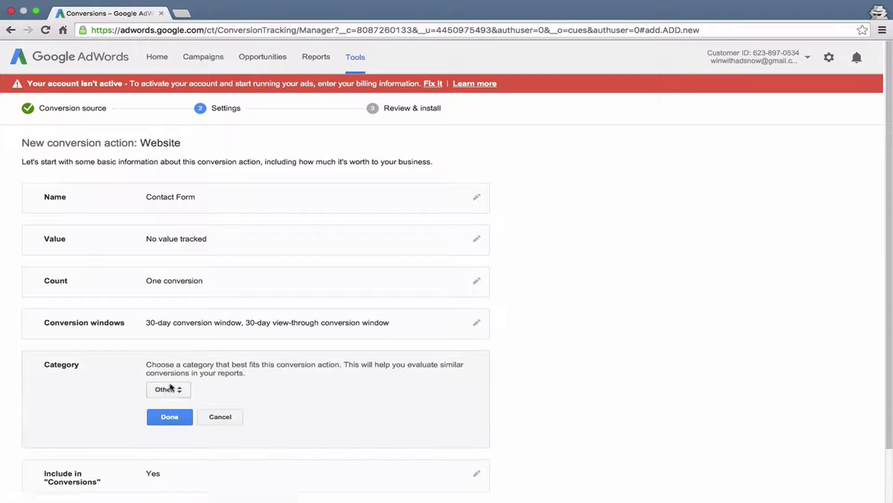
pyautogui.click(170, 391)
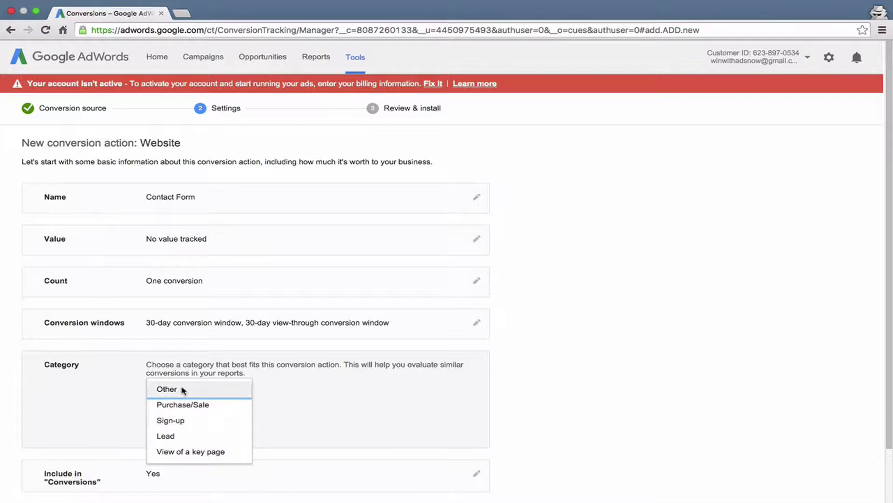
pyautogui.click(182, 437)
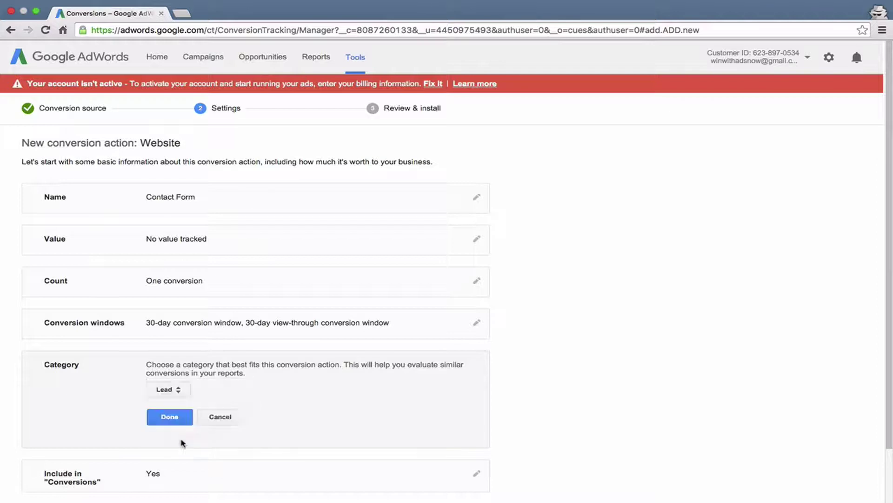
pyautogui.click(176, 399)
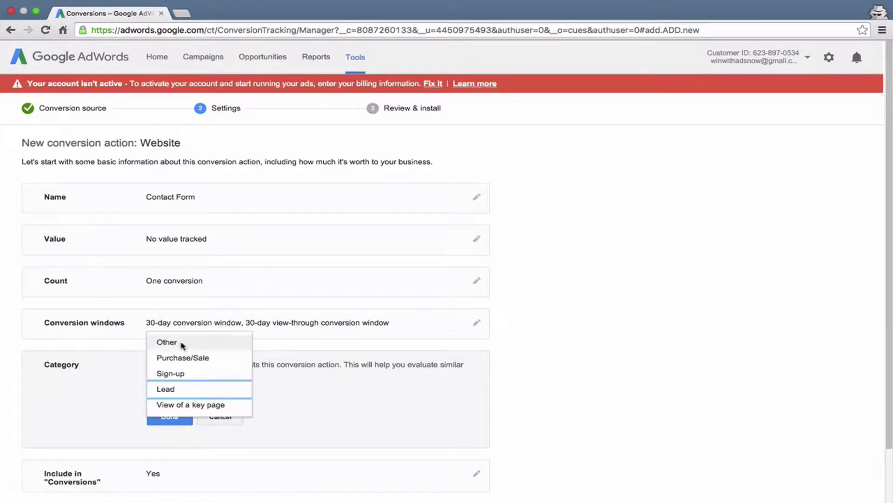
pyautogui.click(183, 389)
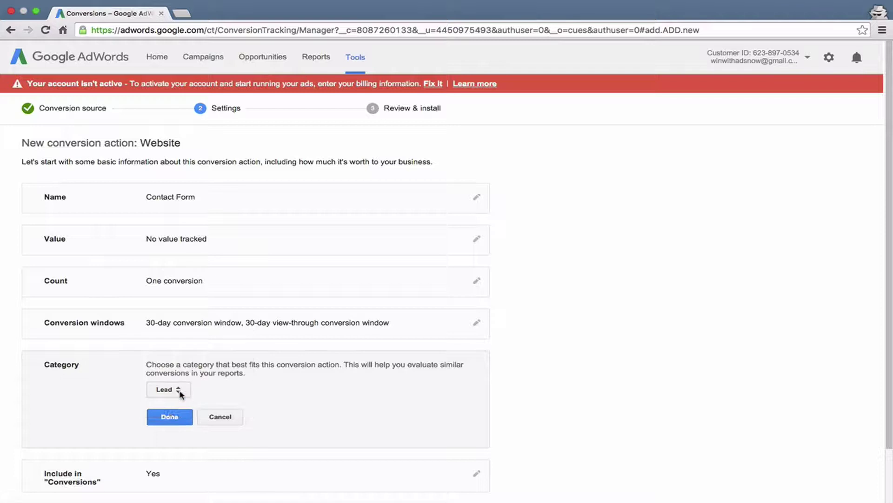
pyautogui.click(169, 417)
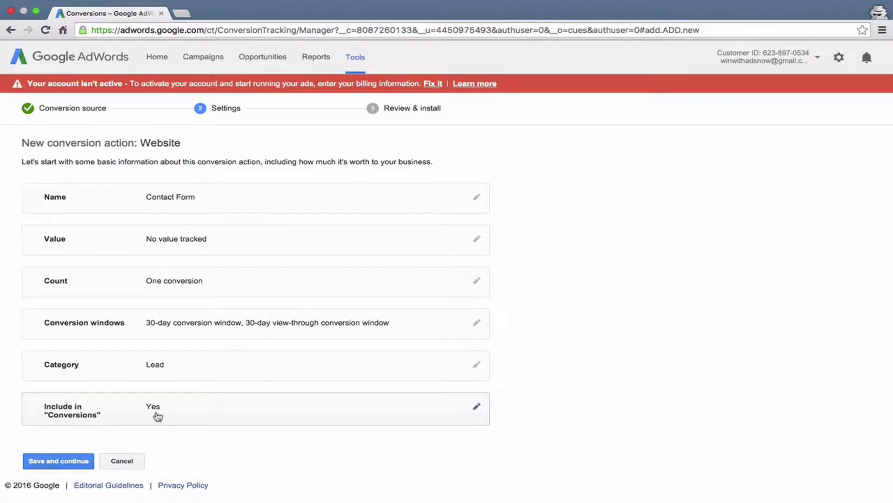
# - Keep Include in 'Conversions' set to Yes
pyautogui.click(158, 416)
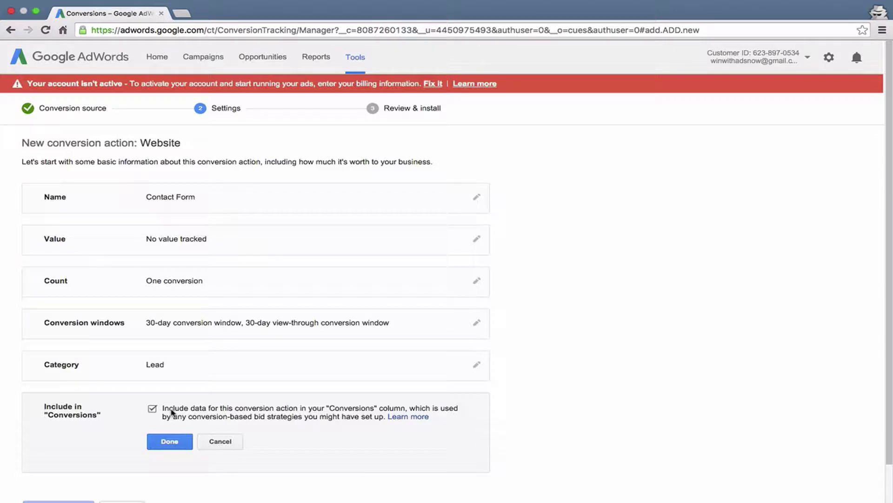
pyautogui.scroll(-2, 171, 412)
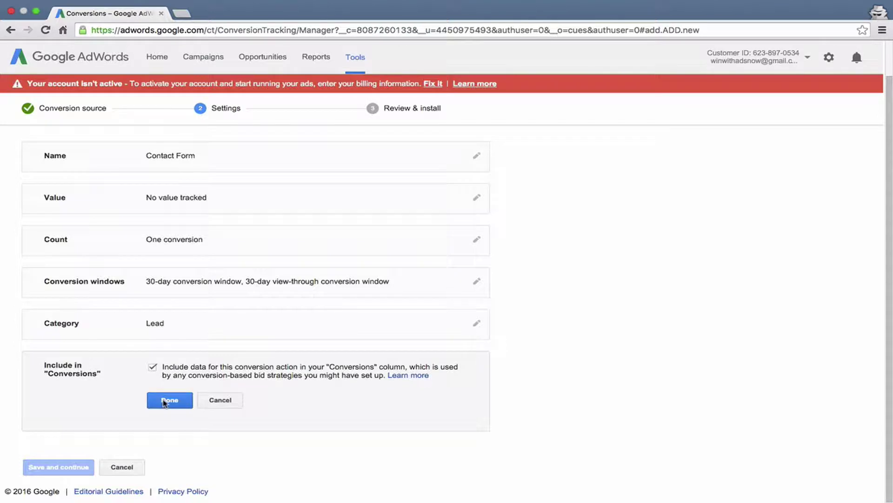
pyautogui.click(164, 402)
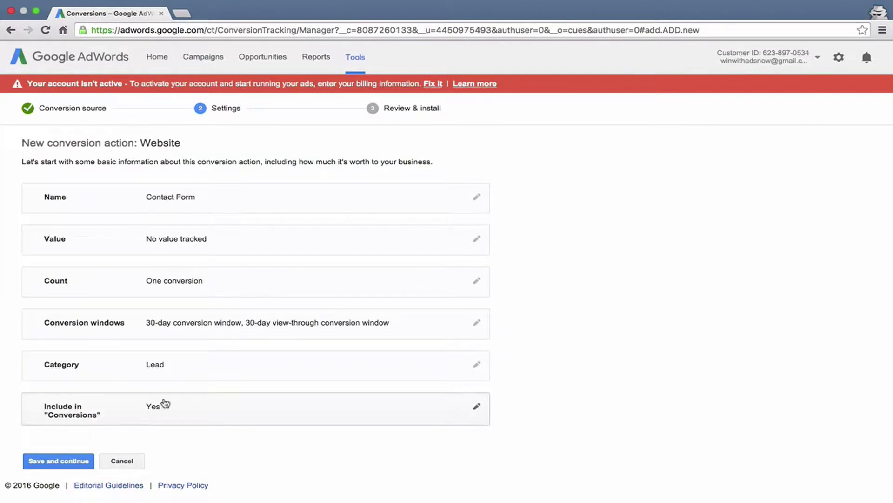
# - Save the conversion settings and select and review the generated Contact Form tag code
pyautogui.click(64, 462)
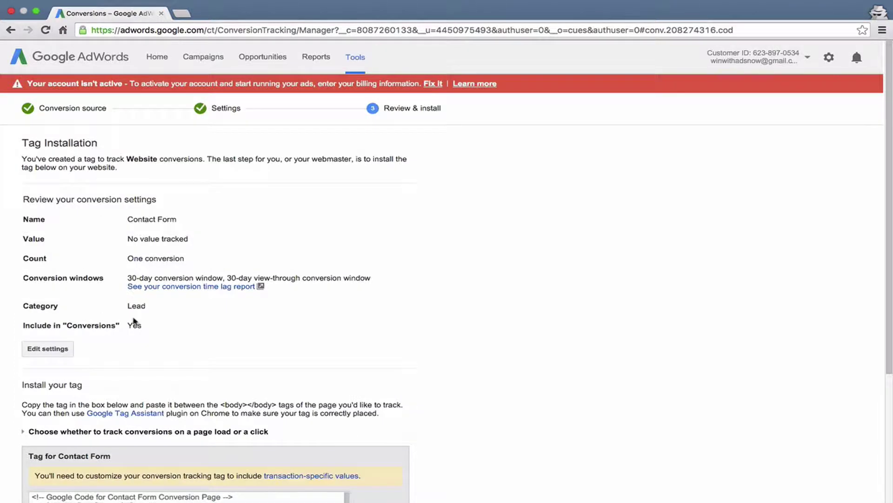
pyautogui.scroll(-5, 134, 320)
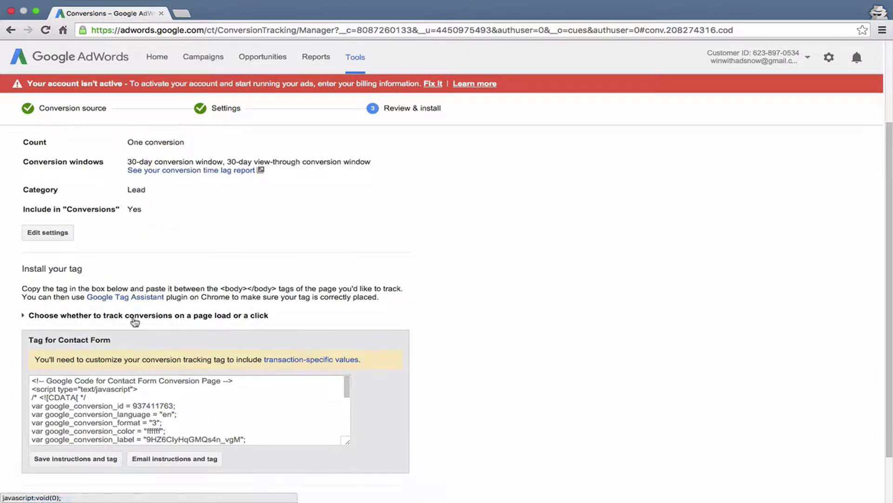
pyautogui.click(107, 404)
pyautogui.scroll(-8, 108, 404)
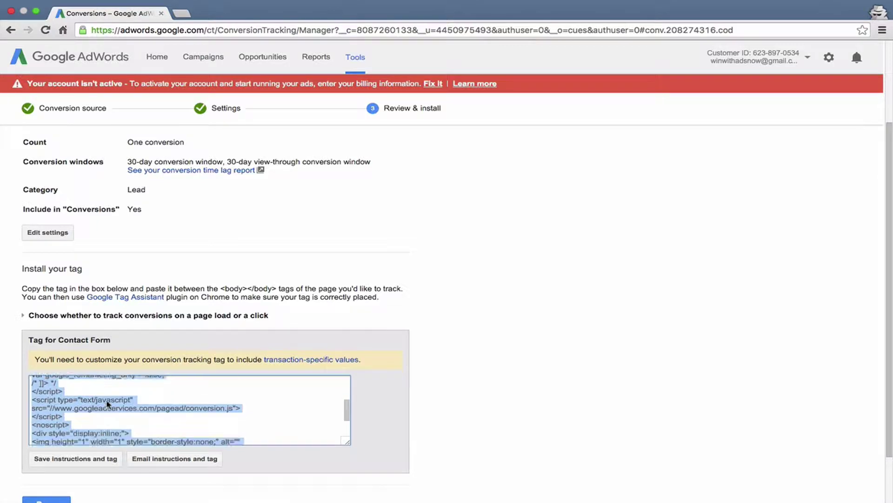
pyautogui.scroll(-1, 107, 403)
pyautogui.scroll(6, 107, 400)
pyautogui.scroll(2, 107, 400)
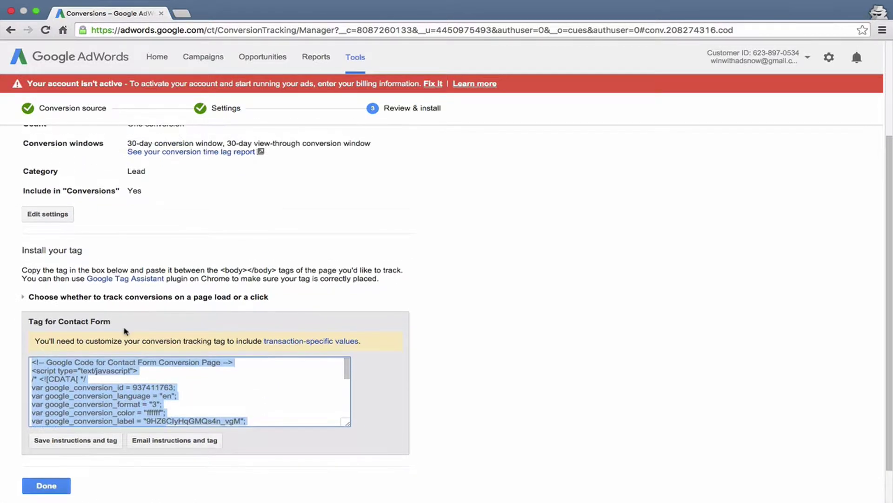
pyautogui.scroll(-3, 124, 327)
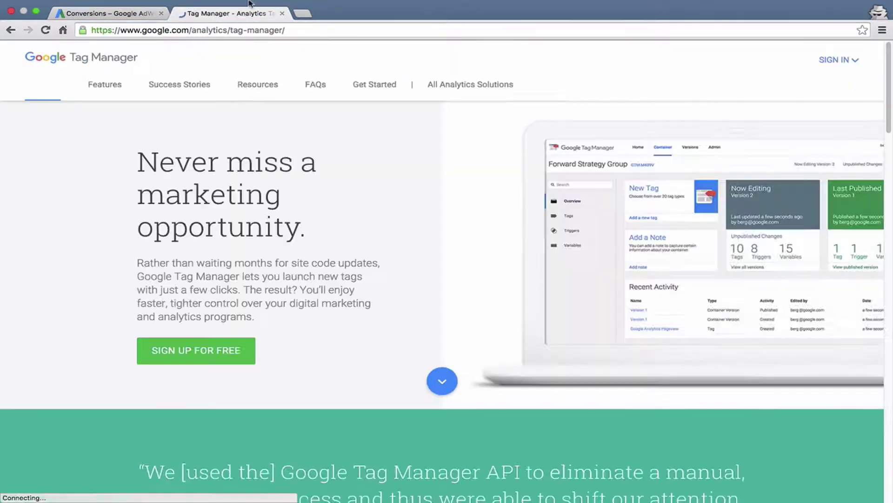
pyautogui.click(832, 60)
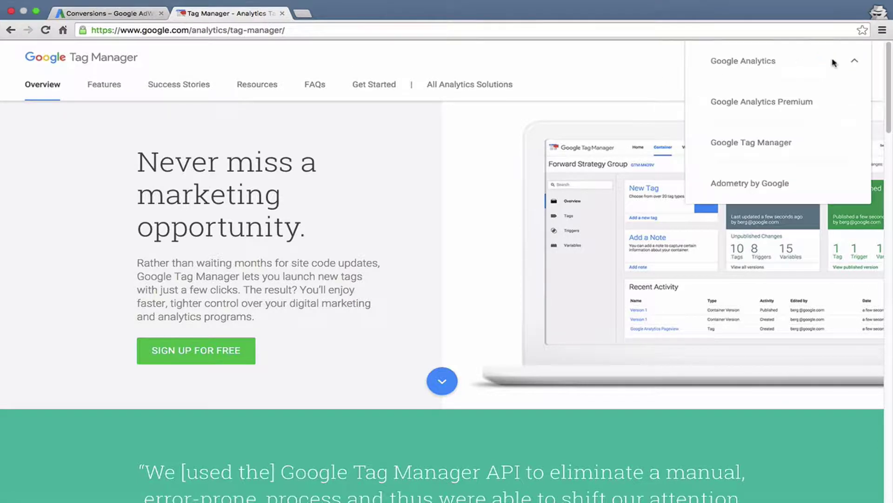
pyautogui.click(758, 144)
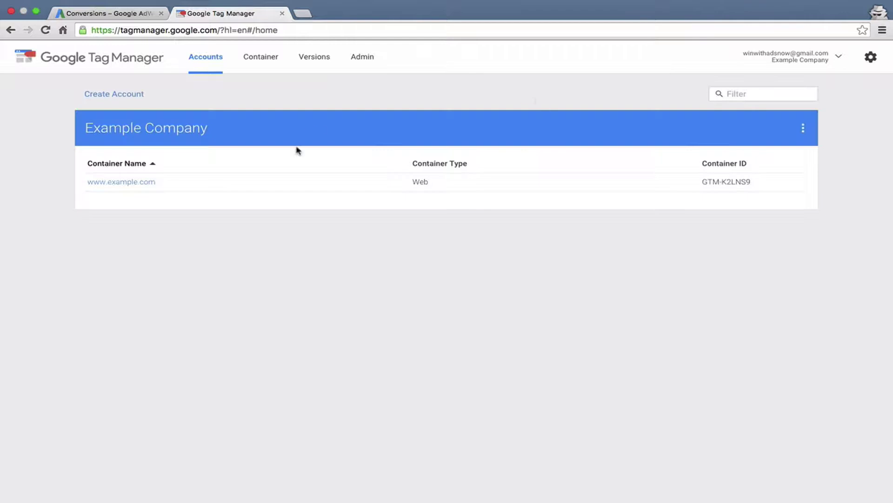
pyautogui.click(119, 186)
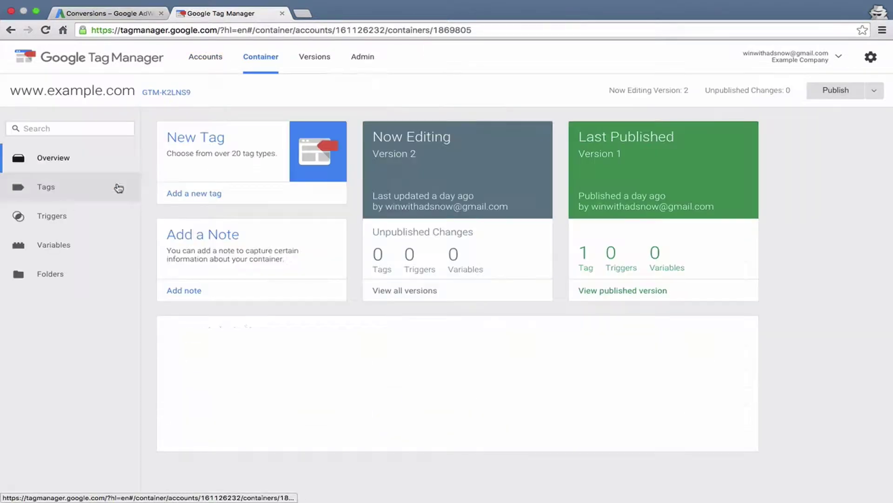
pyautogui.click(95, 191)
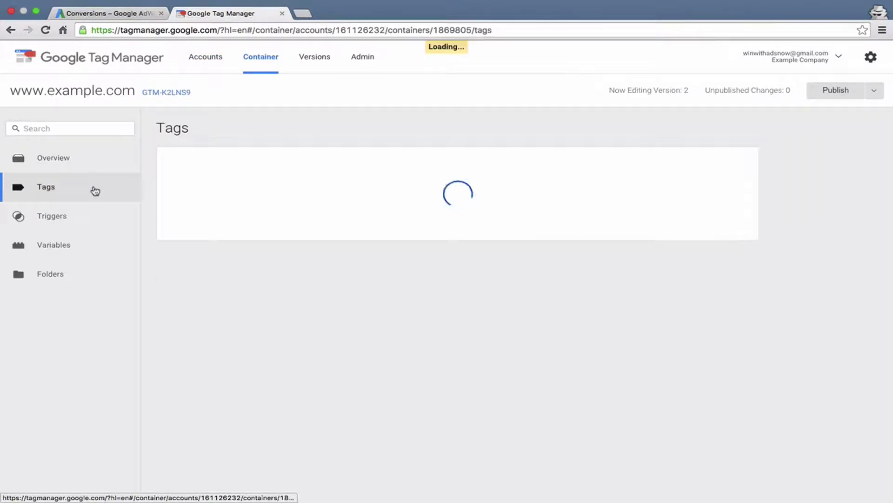
# - Create a new tag of type Google AdWords Conversion Tracking
pyautogui.click(203, 175)
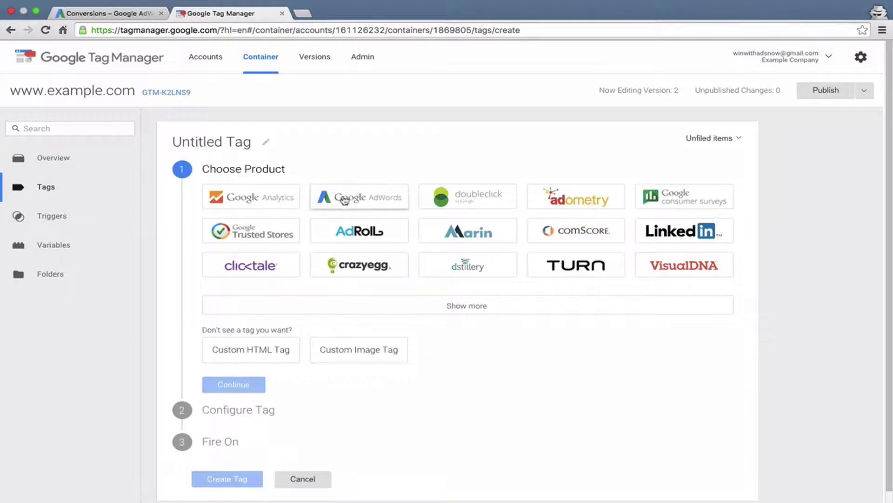
pyautogui.click(344, 200)
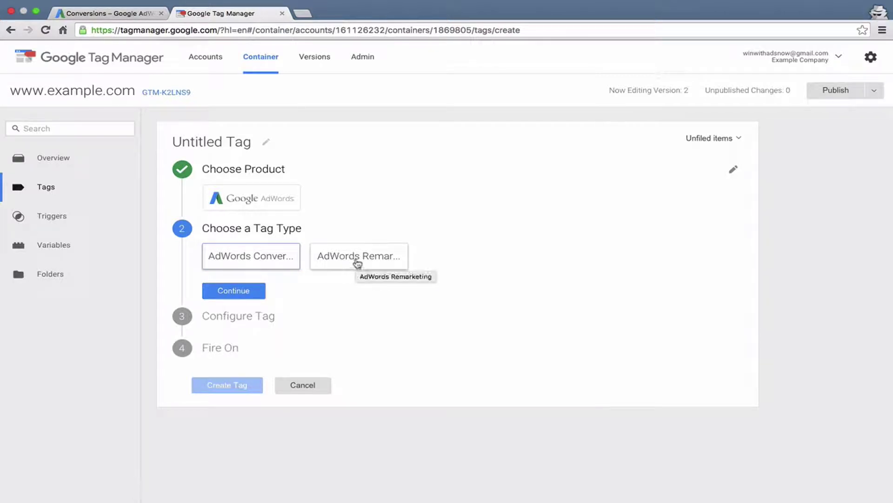
pyautogui.click(246, 258)
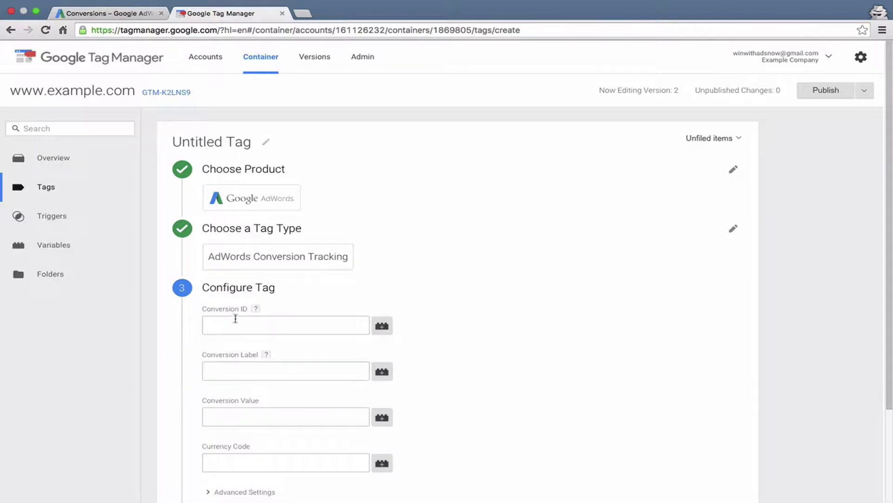
# - Copy the conversion ID 937411763 from the AdWords tag code into the new tag
pyautogui.click(117, 13)
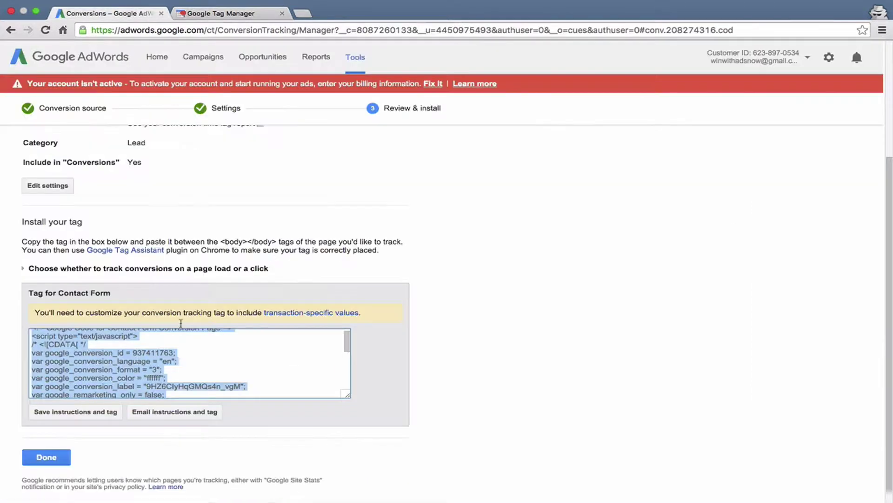
pyautogui.click(172, 359)
pyautogui.scroll(1, 172, 360)
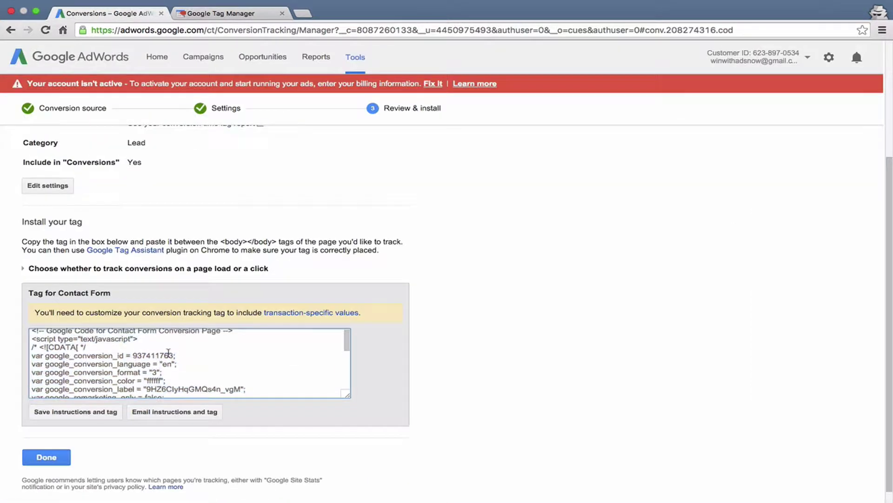
pyautogui.moveTo(133, 355); pyautogui.dragTo(173, 355)
pyautogui.press('super+a')
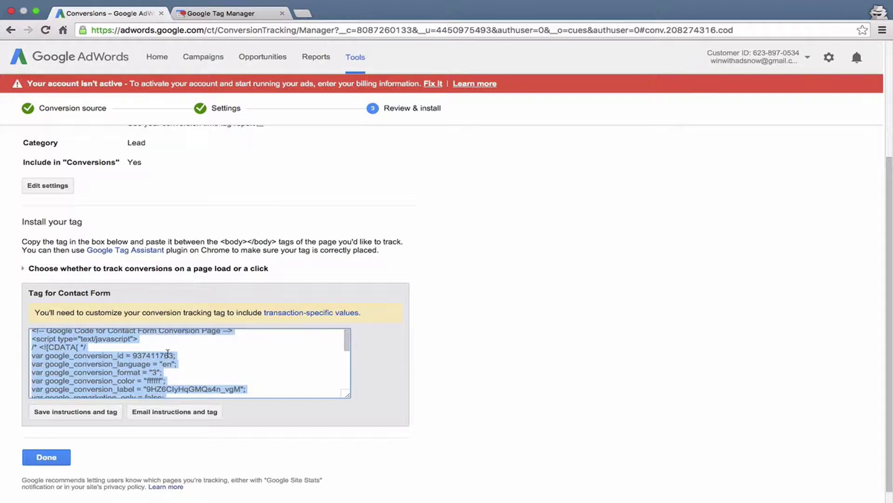
pyautogui.hotkey('ctrl', 'Tab')
# - Check the Conversion Value, Currency Code and advanced settings, then continue to firing triggers
pyautogui.click(220, 361)
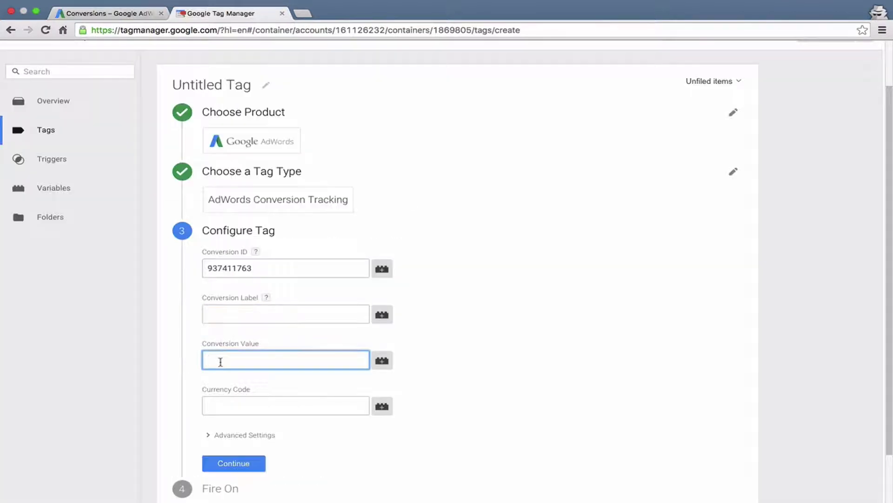
pyautogui.scroll(-3, 221, 362)
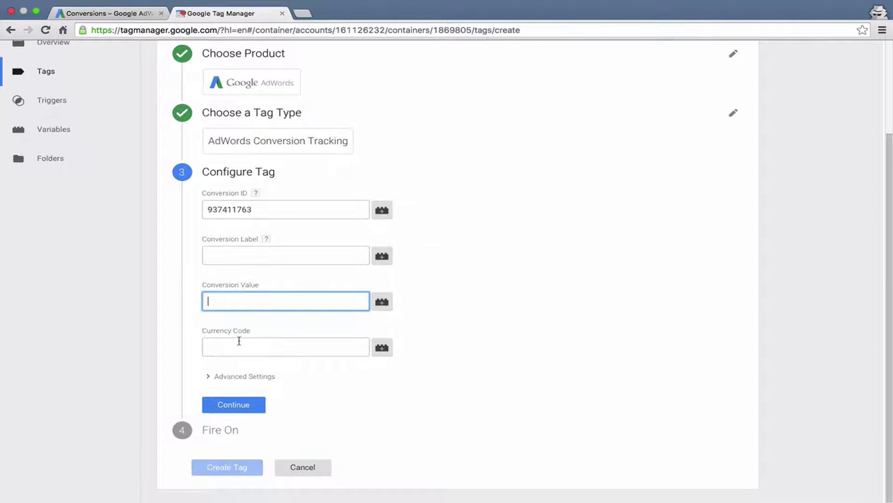
pyautogui.click(236, 344)
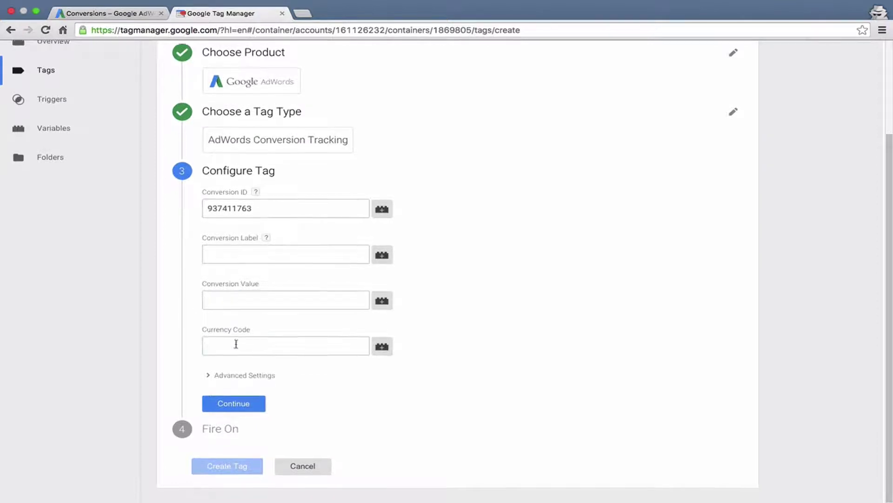
pyautogui.click(250, 294)
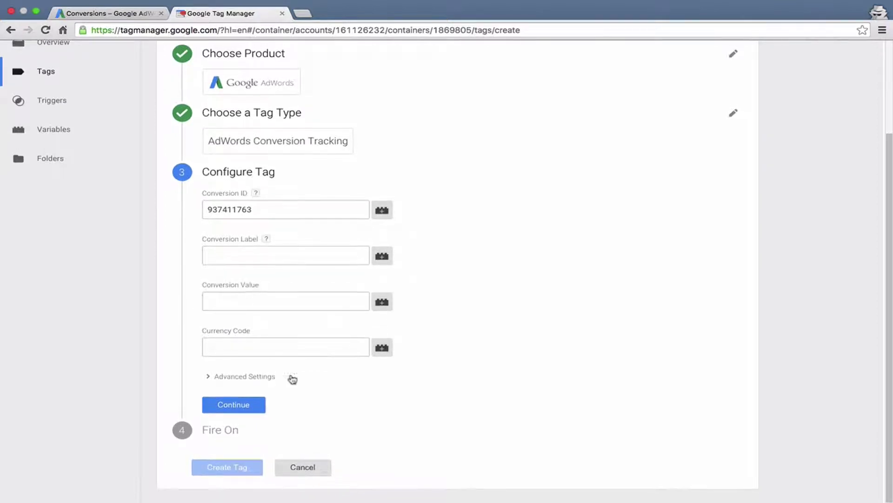
pyautogui.click(268, 380)
pyautogui.click(268, 382)
pyautogui.click(231, 403)
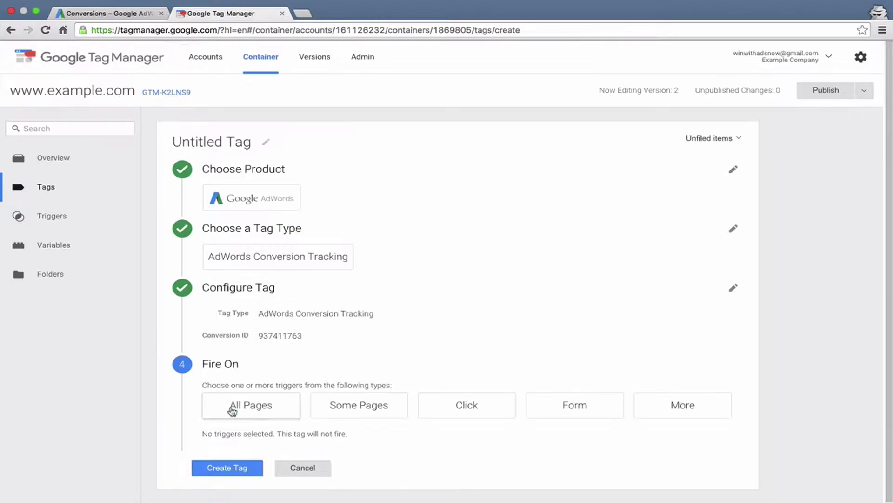
# - Fire the tag on a new 'Contact Thank You Page' trigger: Page URL contains /contact-thank-you
pyautogui.click(356, 411)
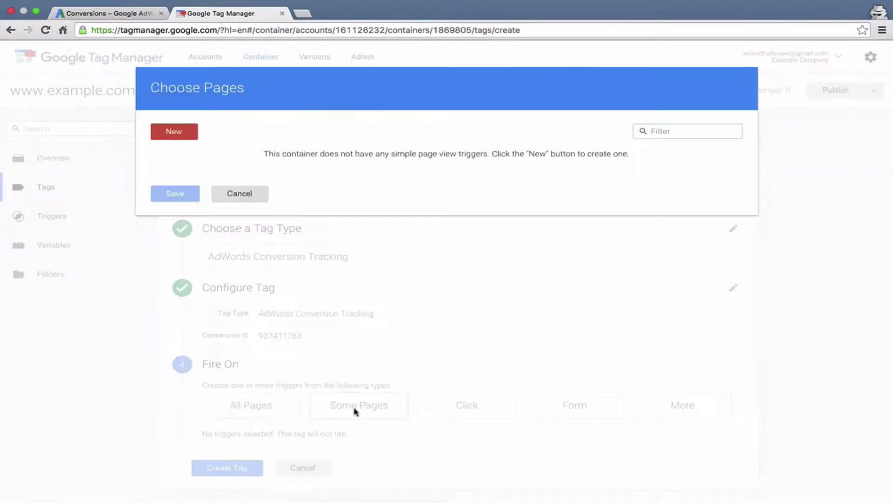
pyautogui.click(172, 134)
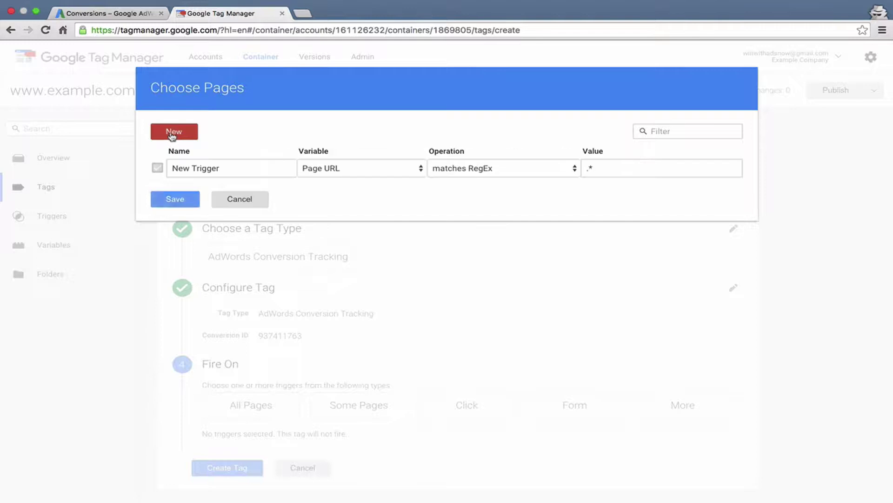
pyautogui.moveTo(241, 168); pyautogui.dragTo(166, 168)
pyautogui.write('C')
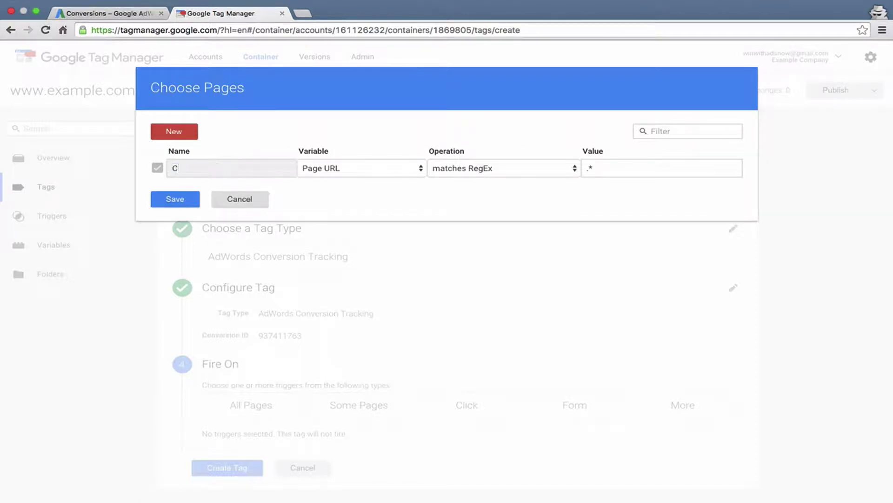
pyautogui.write('ontact Thank You Page')
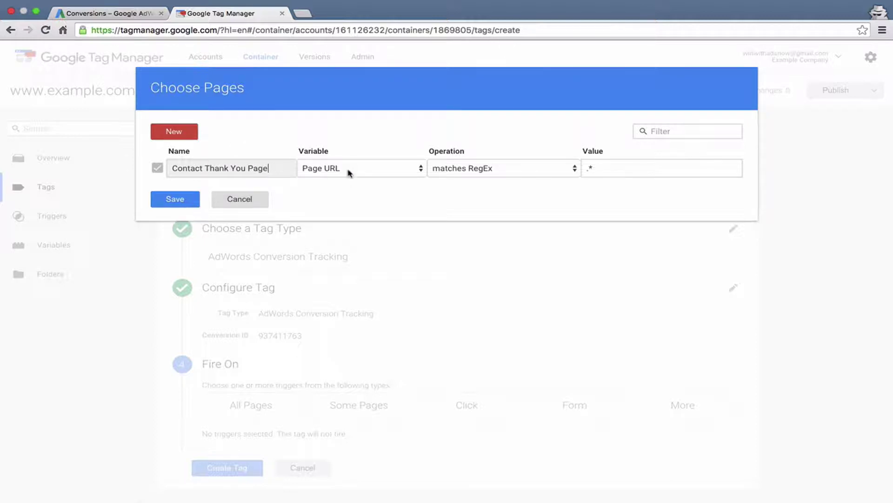
pyautogui.click(456, 174)
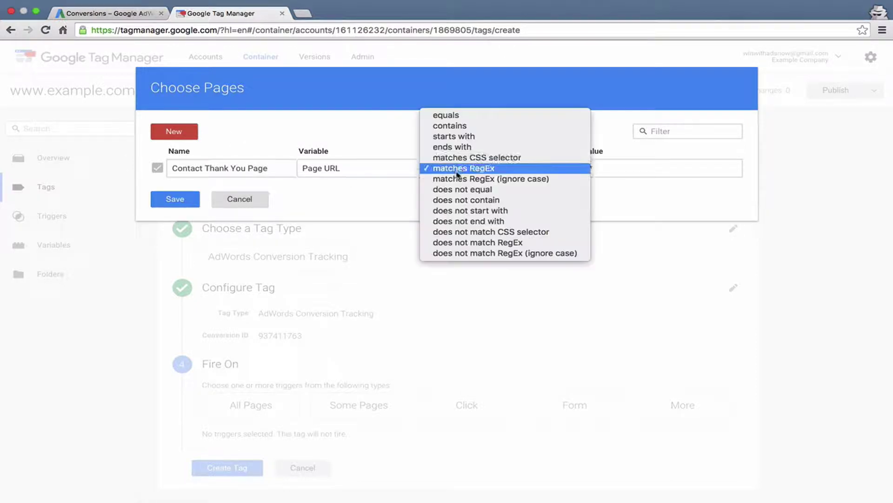
pyautogui.click(470, 126)
pyautogui.press('Tab')
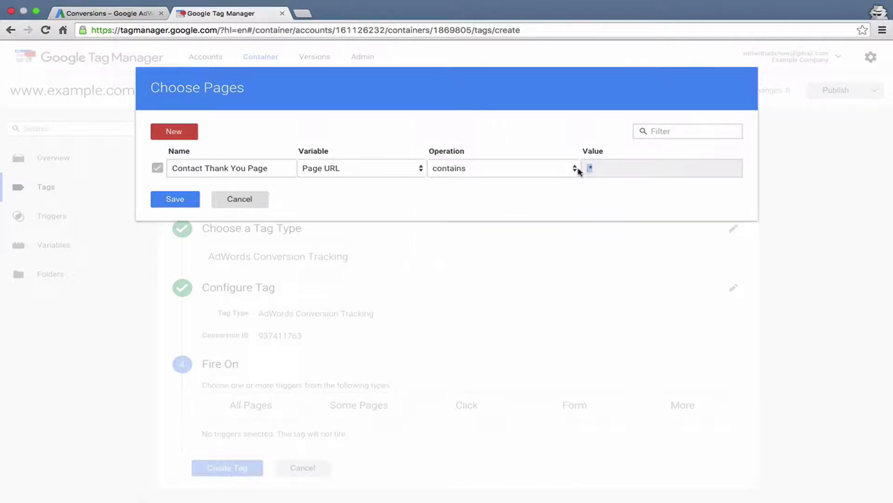
pyautogui.write('/contact-thank-you')
pyautogui.click(171, 202)
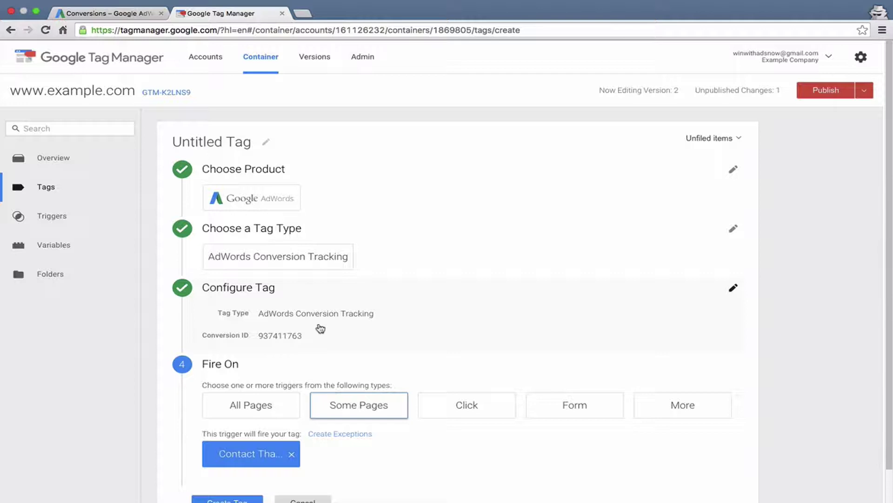
# - Review the Contact Thank You Page trigger settings and close them unchanged
pyautogui.scroll(-2, 321, 328)
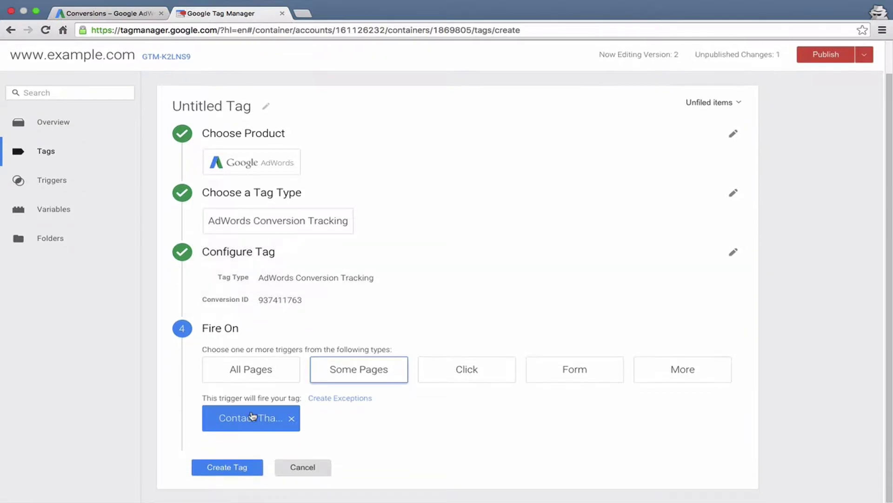
pyautogui.click(252, 416)
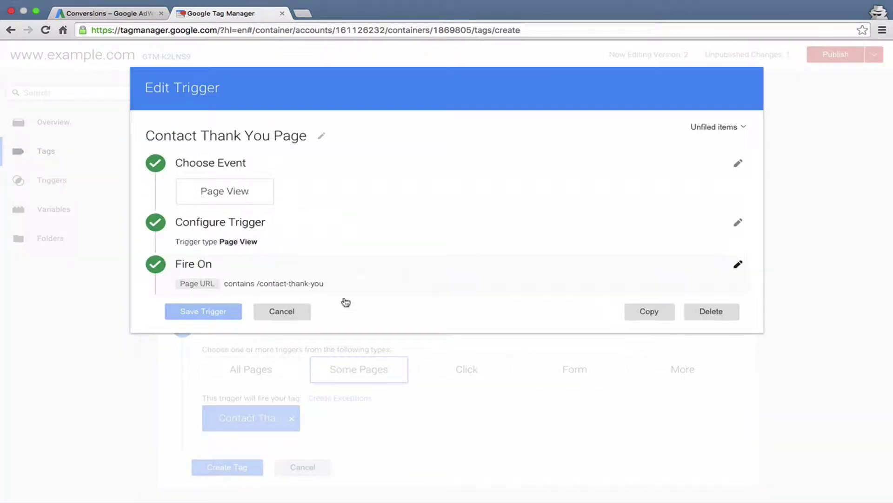
pyautogui.click(286, 310)
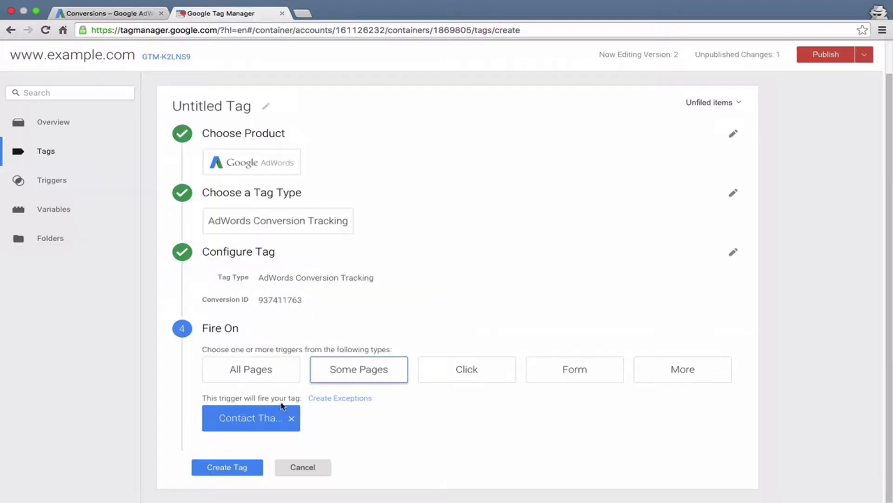
# - Create the conversion tag and replace its name with 'AdWords Conversion Contact Form'
pyautogui.click(220, 469)
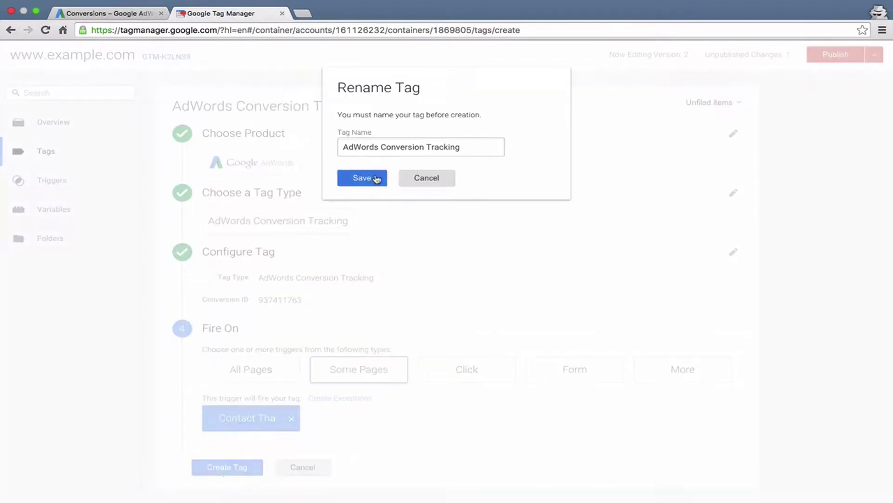
pyautogui.tripleClick(383, 144)
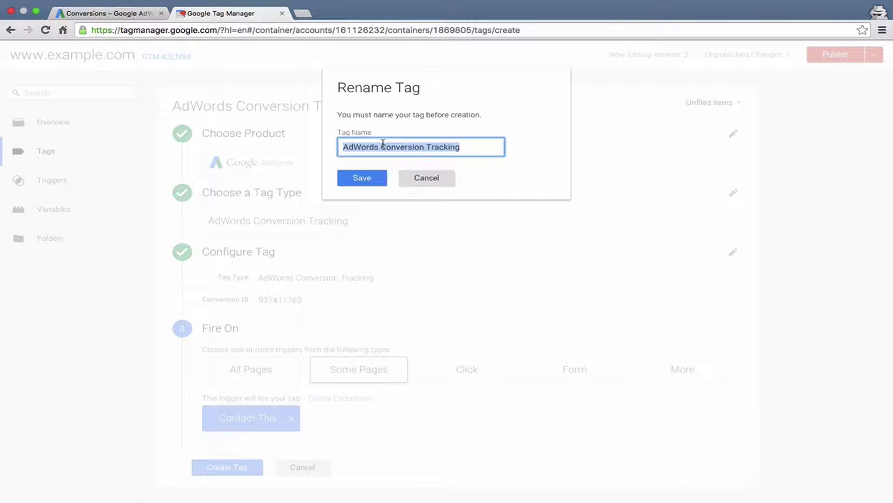
pyautogui.write('AdWords')
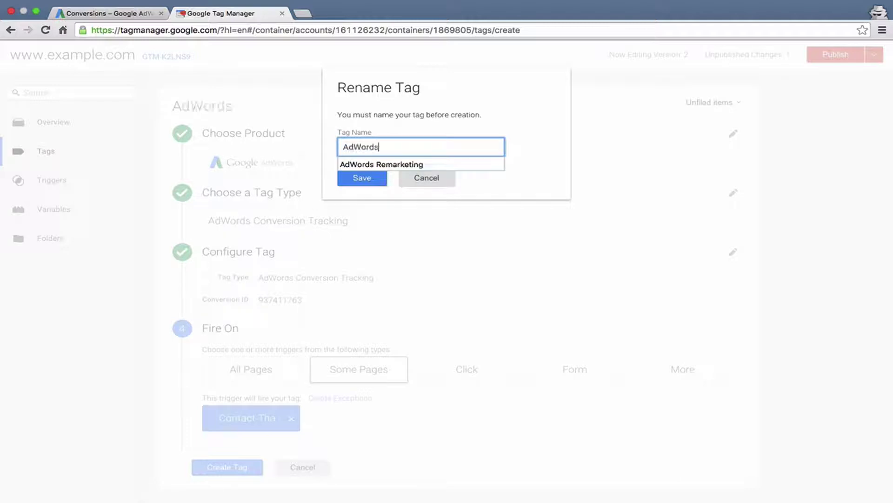
pyautogui.write(' Conversion Conta')
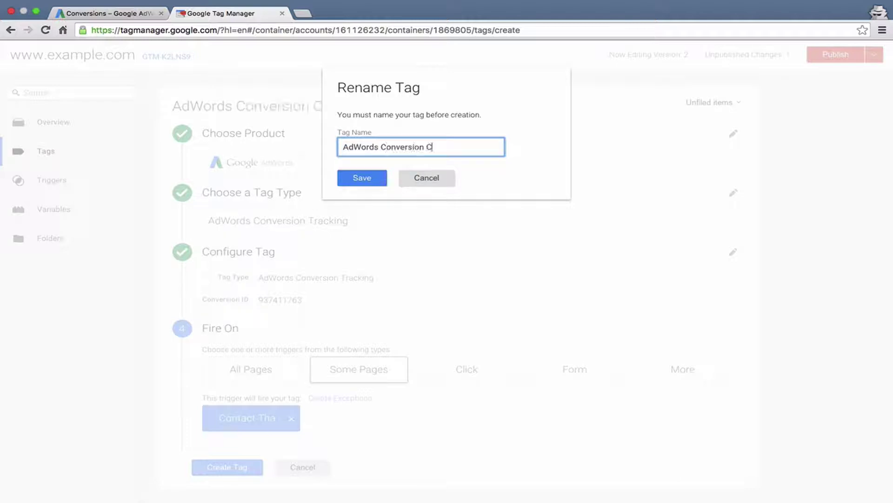
pyautogui.write('ct Form')
# - Confirm the new tag name and type 'rgosudifsdfu' into the tag form
pyautogui.click(363, 178)
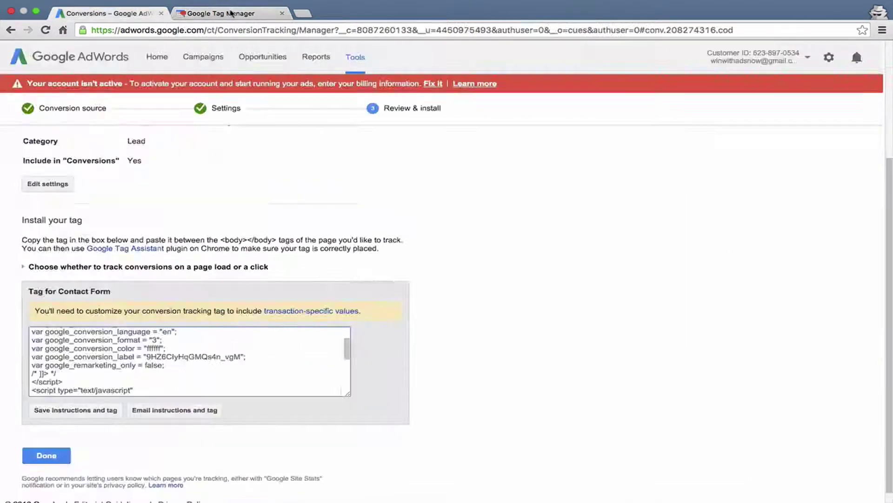
pyautogui.click(231, 14)
pyautogui.write('rgosudifsdfu')
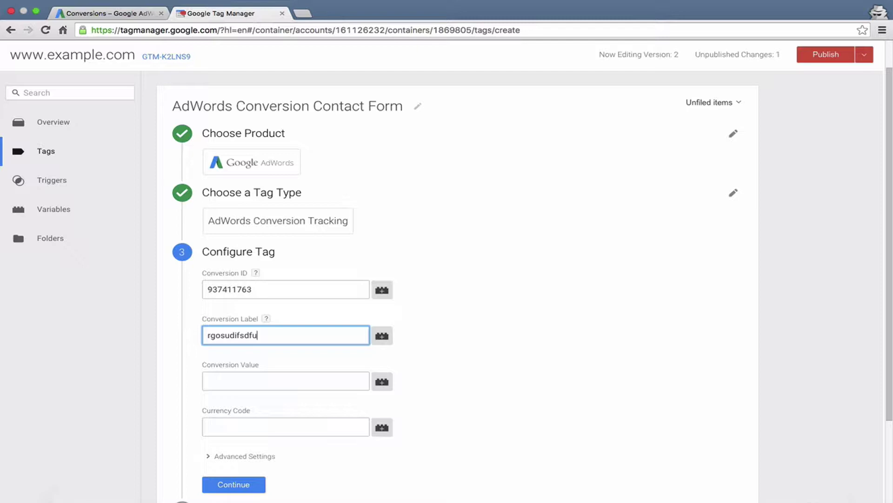
pyautogui.moveTo(373, 489)
pyautogui.scroll(-5, 279, 309)
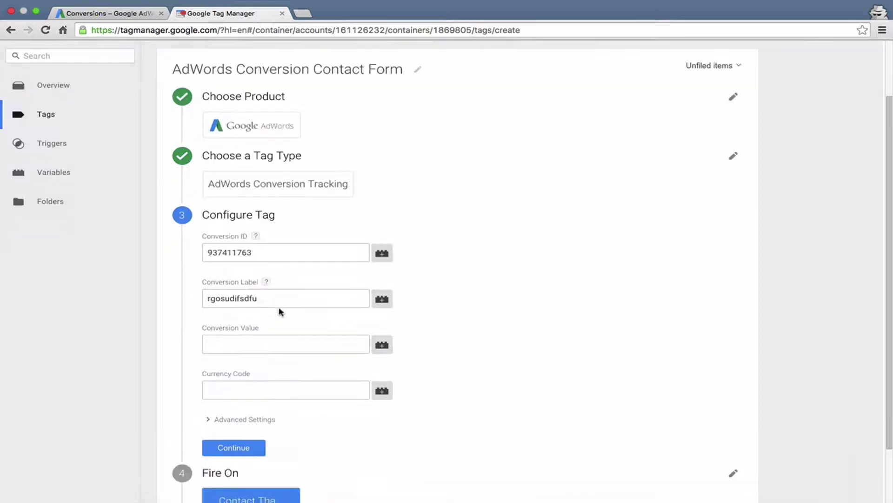
# - Copy the conversion label from the AdWords tag code into the Conversion Label field
pyautogui.click(136, 14)
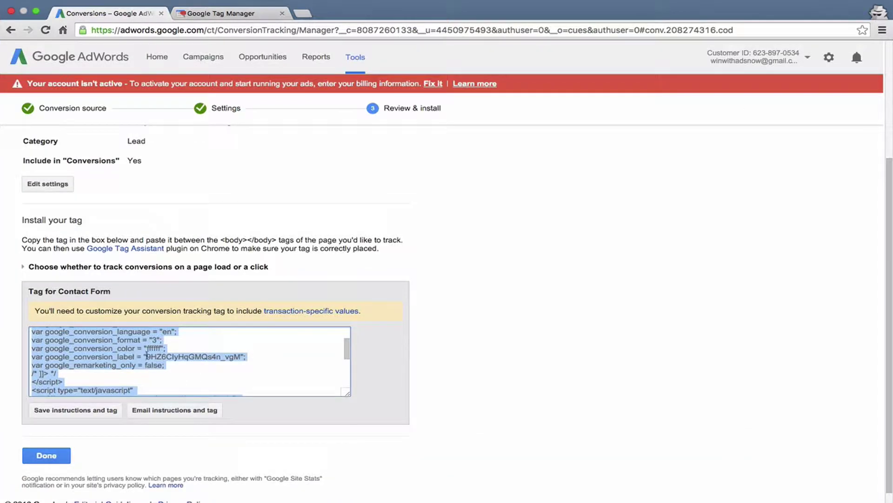
pyautogui.moveTo(147, 356); pyautogui.dragTo(242, 357)
pyautogui.click(257, 18)
pyautogui.click(255, 230)
# - Finish the tag settings and create the tag firing on Contact Thank You Page
pyautogui.click(235, 378)
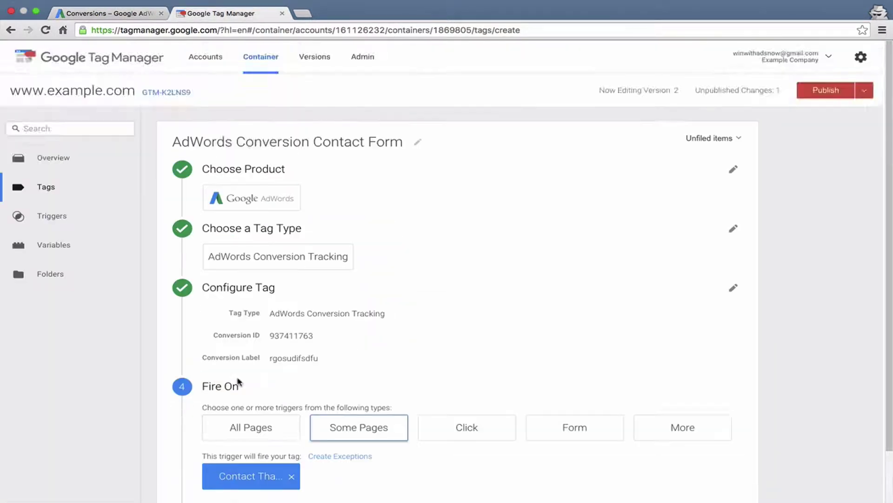
pyautogui.scroll(-2, 238, 382)
pyautogui.click(230, 471)
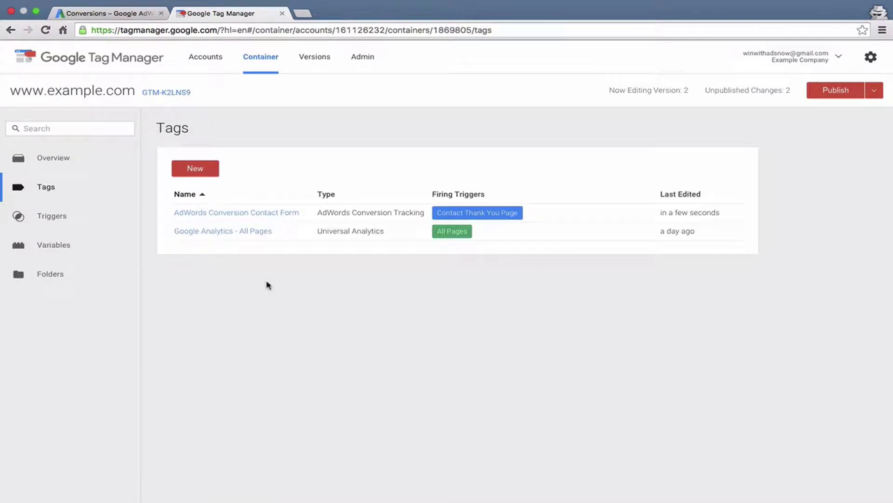
# - Finish the Contact Form conversion setup in AdWords and dismiss the congratulations message
pyautogui.click(146, 19)
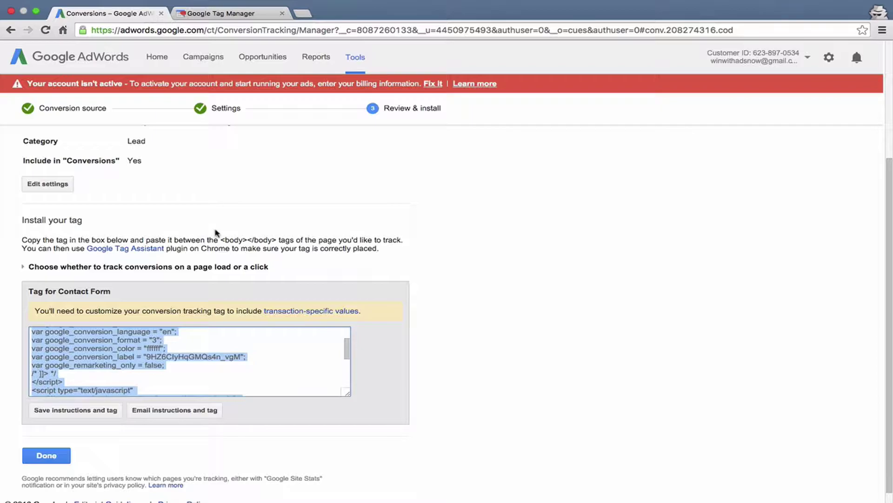
pyautogui.click(44, 456)
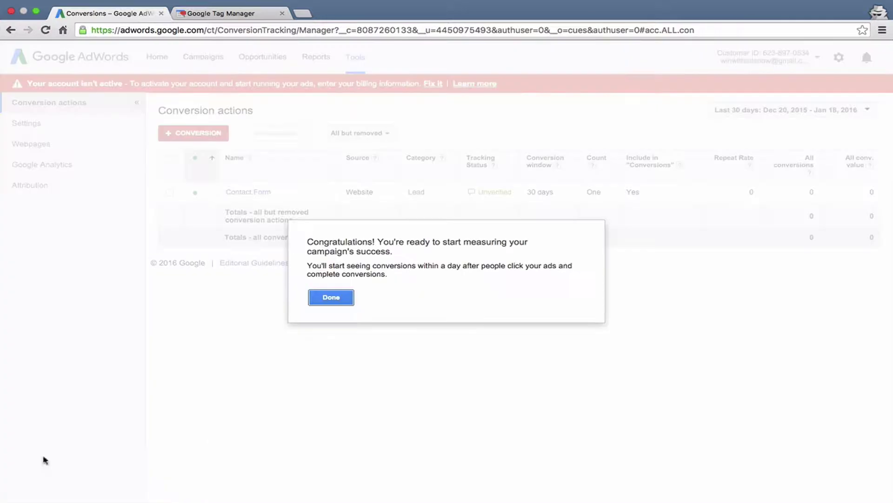
pyautogui.click(329, 297)
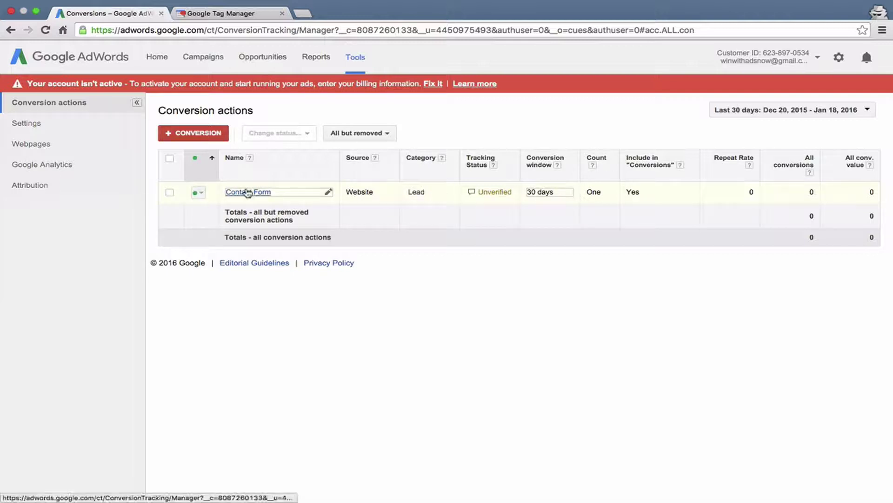
# - Open the Contact Form conversion's settings for editing and leave them, and its name, unchanged
pyautogui.click(329, 193)
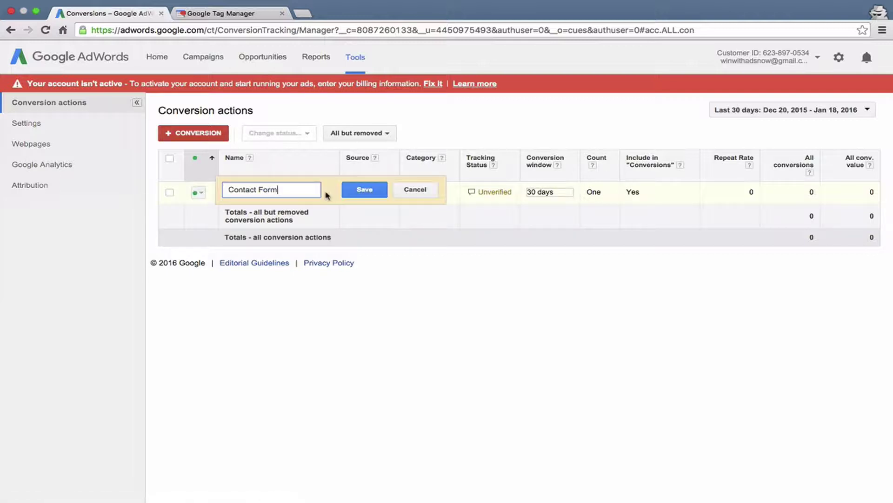
pyautogui.click(418, 191)
pyautogui.click(246, 192)
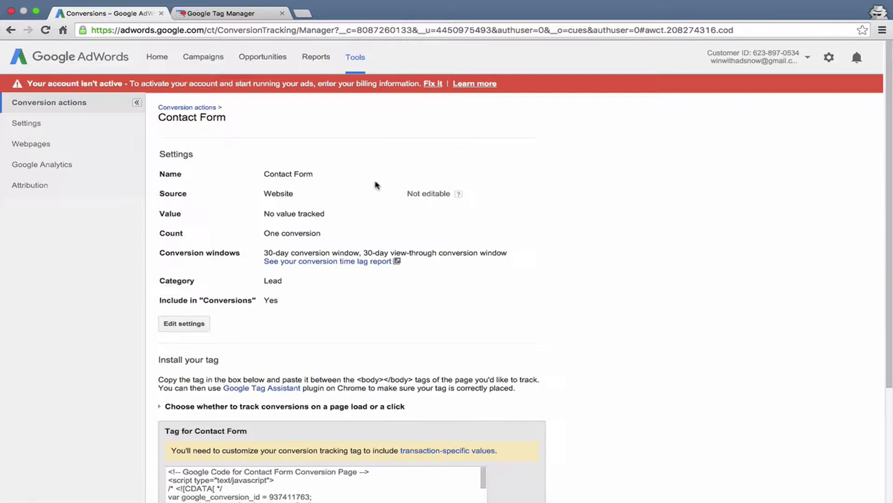
pyautogui.click(194, 324)
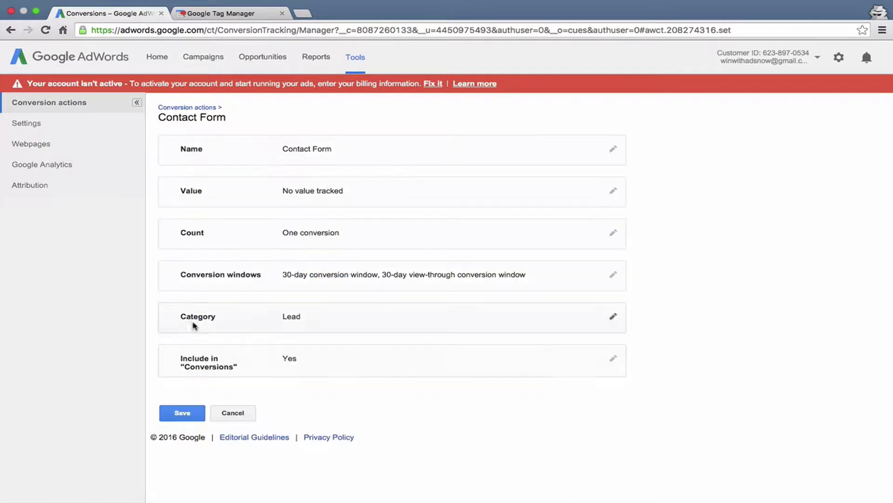
pyautogui.click(245, 413)
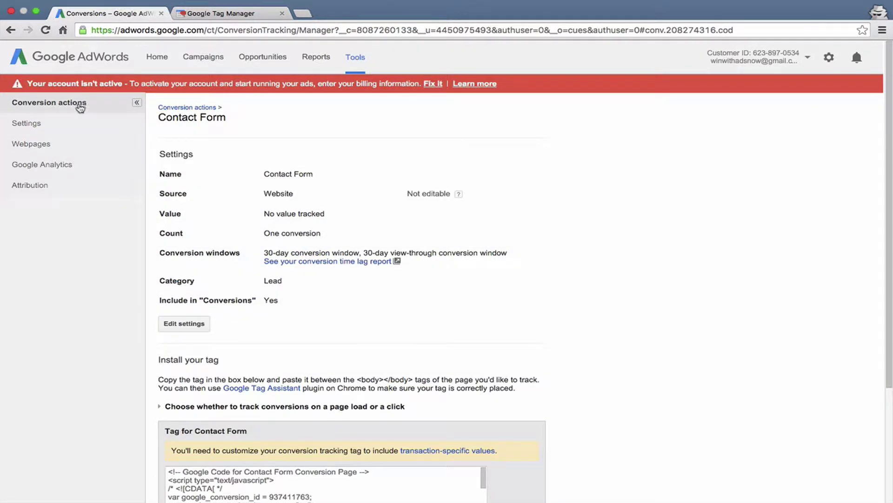
# - From Conversion actions, start a new conversion with Phone calls as the source
pyautogui.click(80, 104)
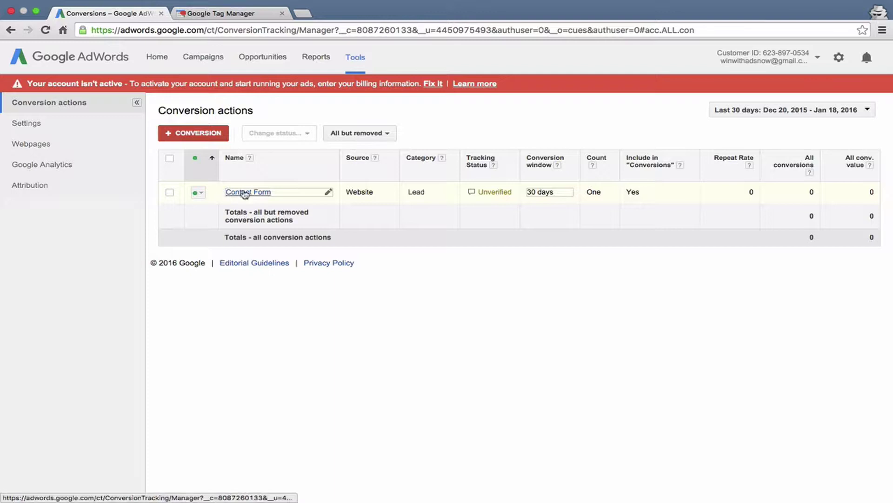
pyautogui.click(199, 135)
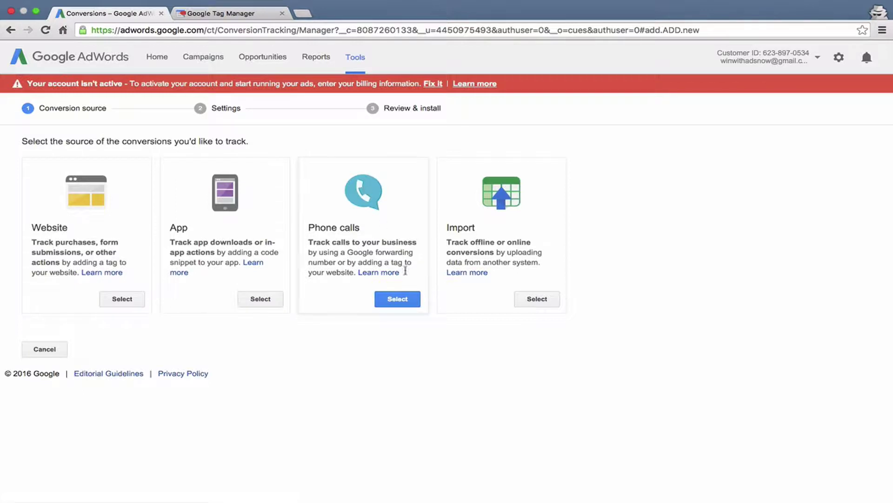
pyautogui.click(403, 299)
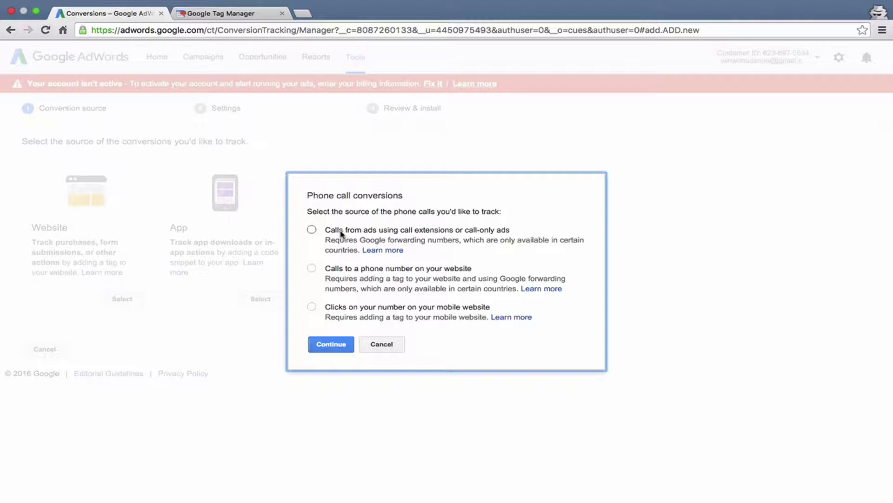
# - Choose 'Calls to a phone number on your website' as the call source, after first trying calls from ads
pyautogui.click(339, 231)
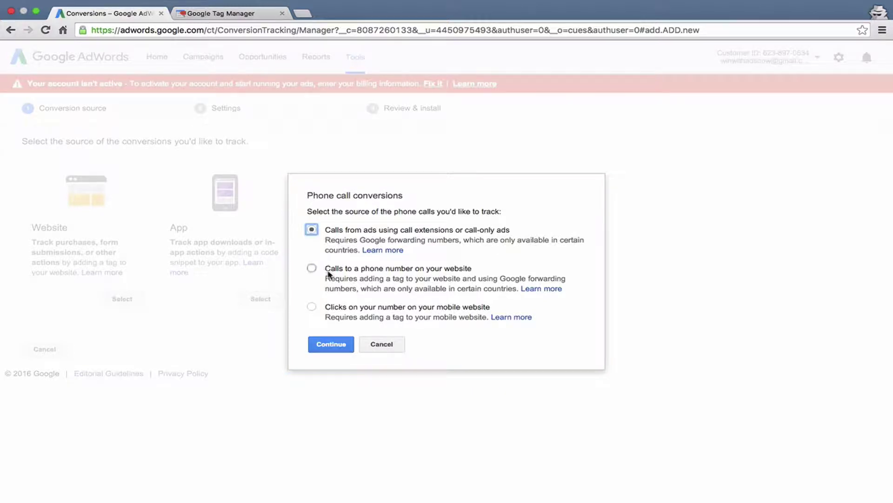
pyautogui.click(329, 273)
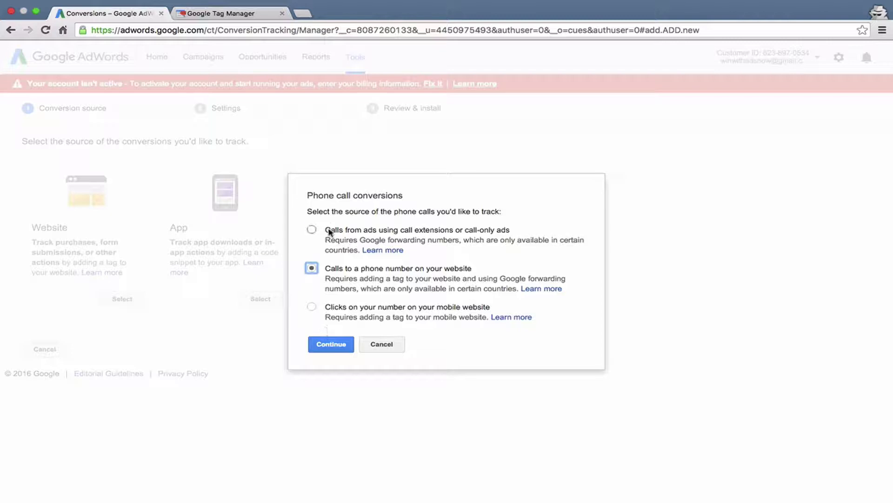
# - Switch to tracking calls from ads and name the conversion 'Calls from ads'
pyautogui.click(331, 231)
pyautogui.click(330, 349)
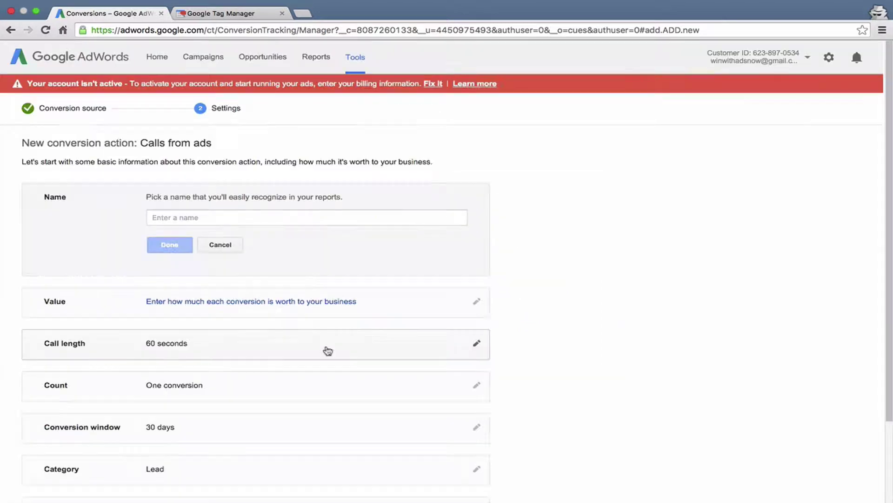
pyautogui.click(260, 219)
pyautogui.write('C')
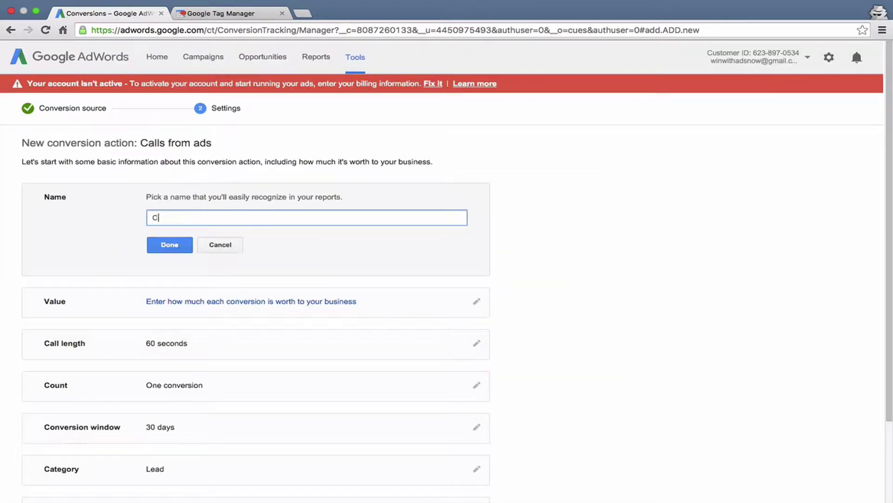
pyautogui.write('alls from ads')
pyautogui.click(164, 252)
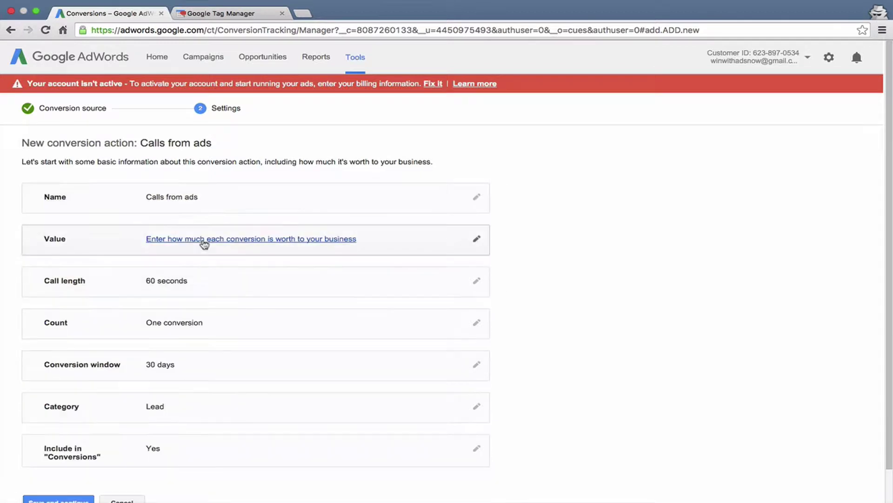
# - Set no conversion value, a 30-second call length and one conversion per click
pyautogui.click(201, 239)
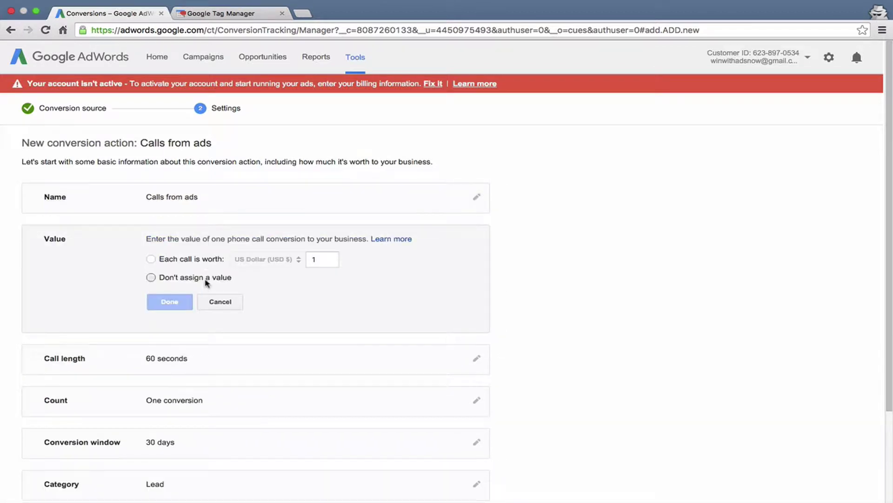
pyautogui.click(206, 280)
pyautogui.click(173, 334)
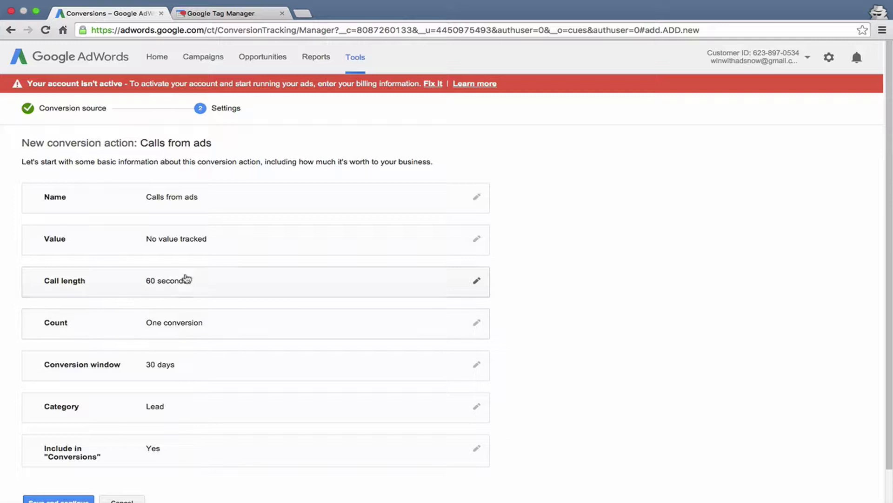
pyautogui.click(187, 279)
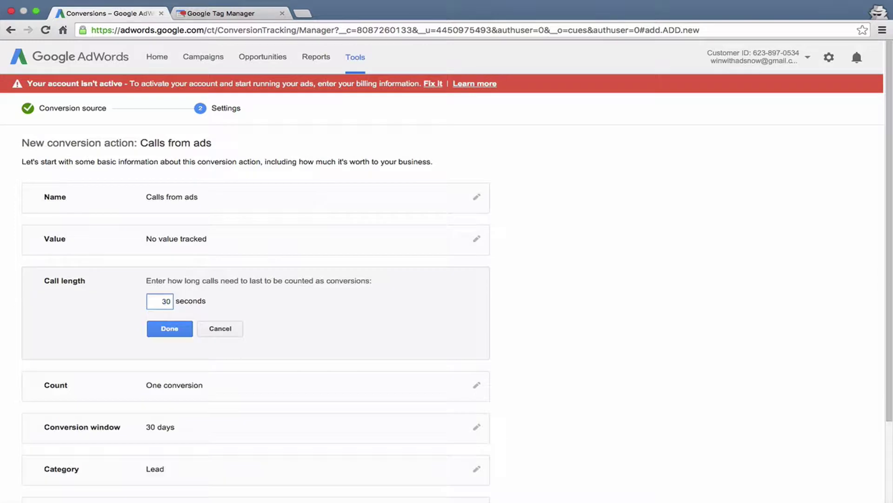
pyautogui.click(169, 329)
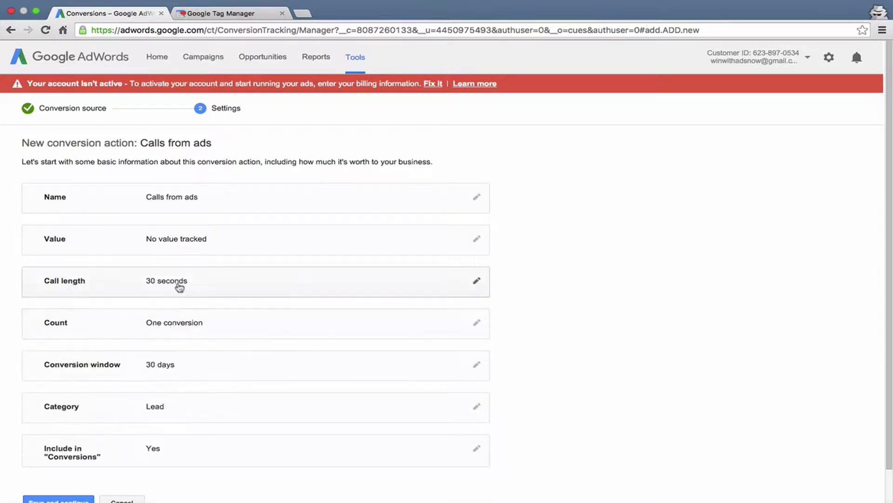
pyautogui.click(185, 322)
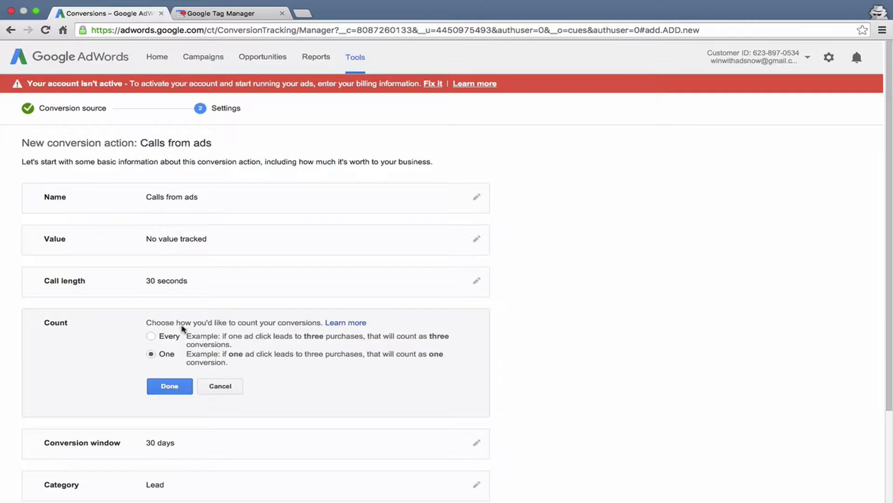
pyautogui.click(169, 385)
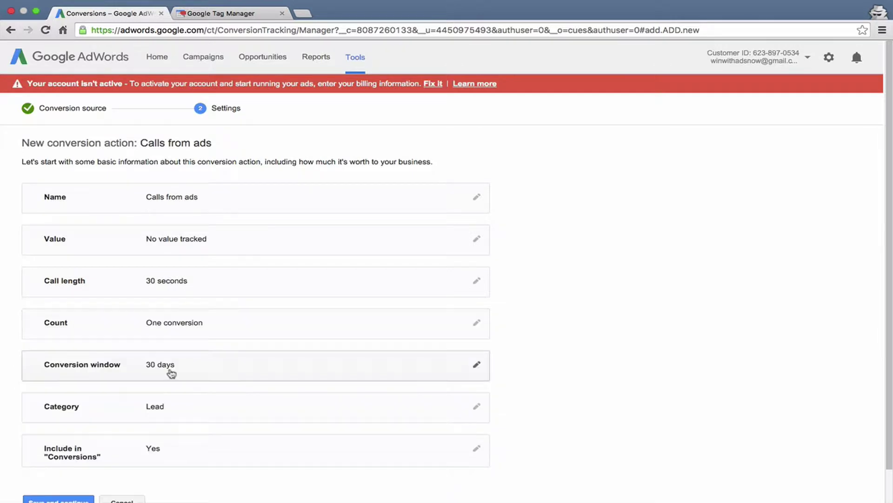
pyautogui.scroll(-2, 171, 372)
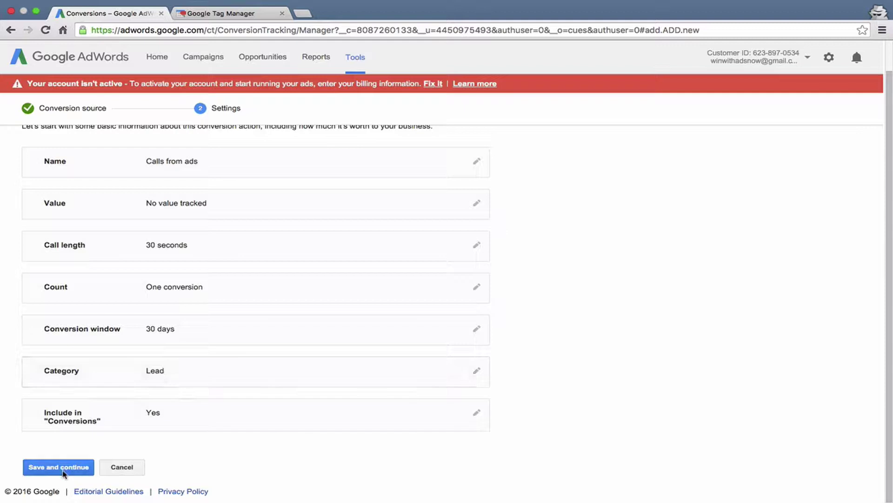
# - Save the Calls from ads conversion, dismiss the notice, and start another conversion action
pyautogui.click(63, 470)
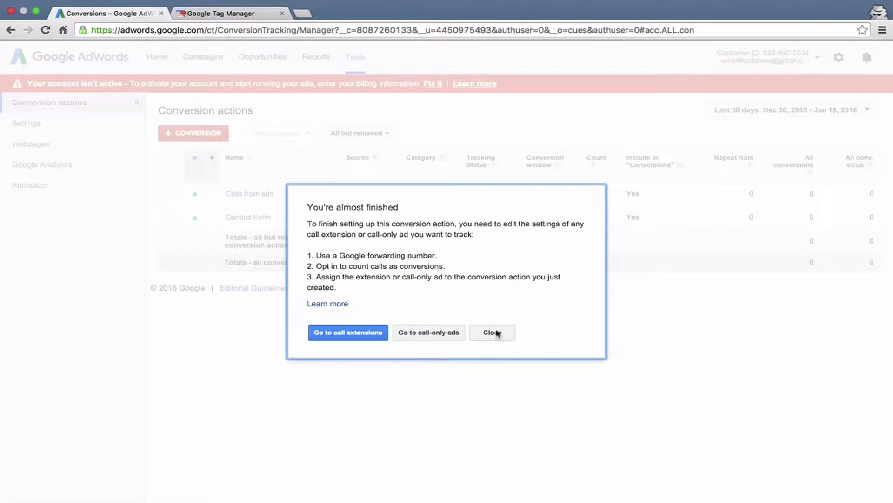
pyautogui.click(497, 333)
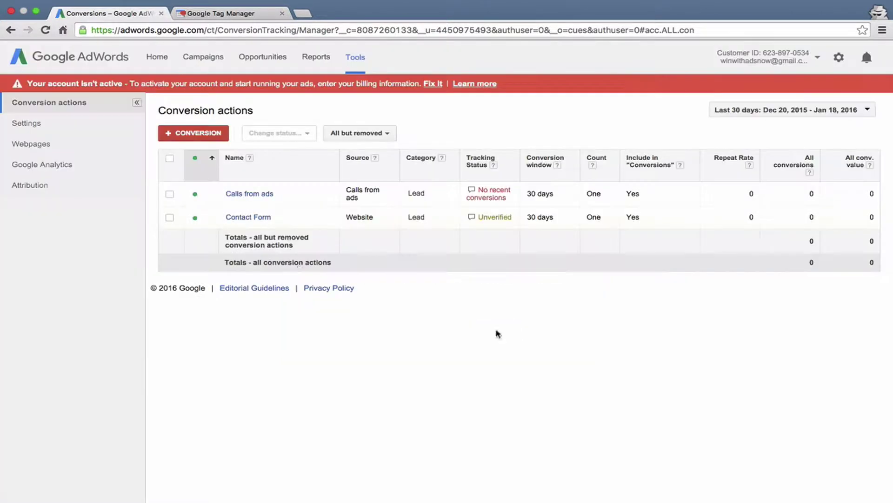
pyautogui.click(205, 134)
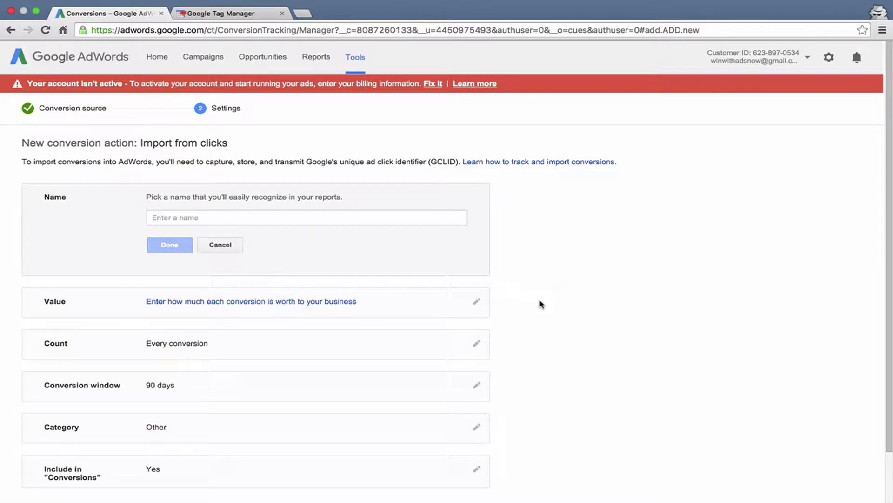
# - In a new private tab, search for 'tracking offline conversions'
pyautogui.press('super+t')
pyautogui.write('offline')
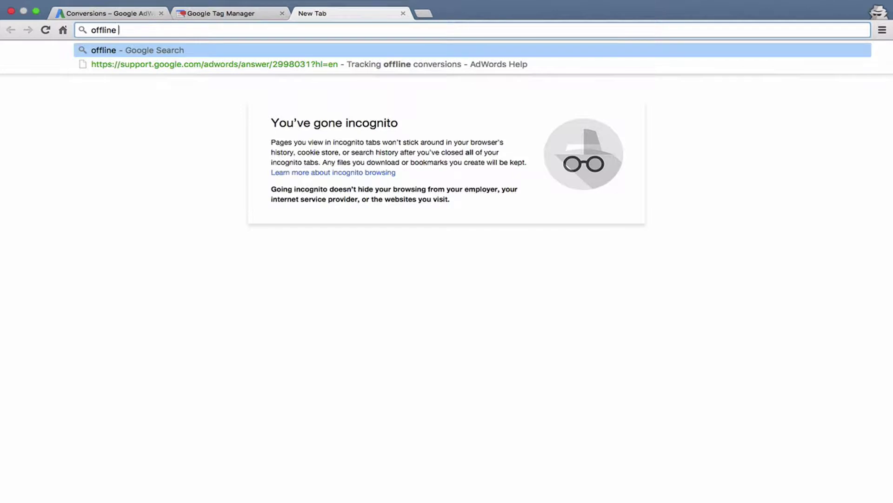
pyautogui.press('super+a')
pyautogui.write('track')
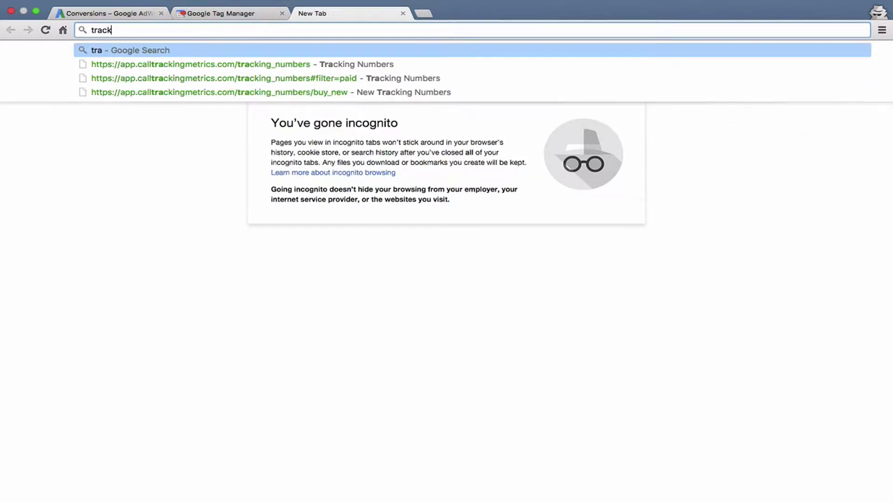
pyautogui.write('ing offline conversions')
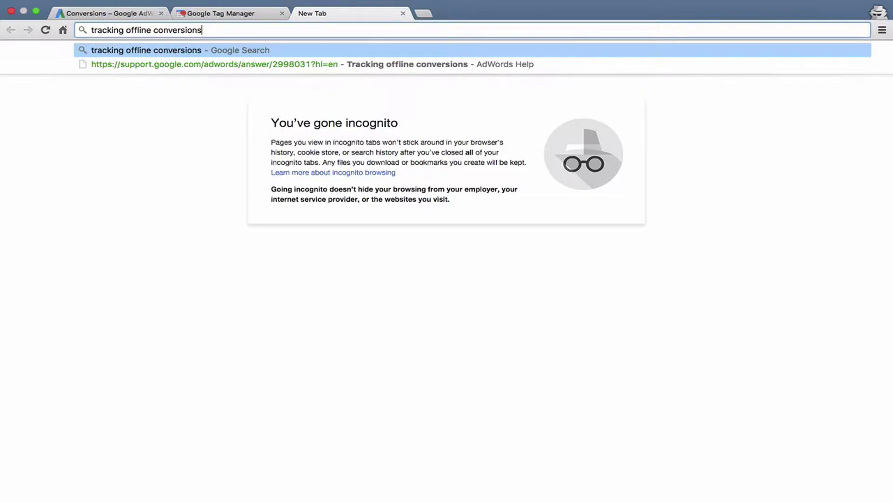
pyautogui.press('Return')
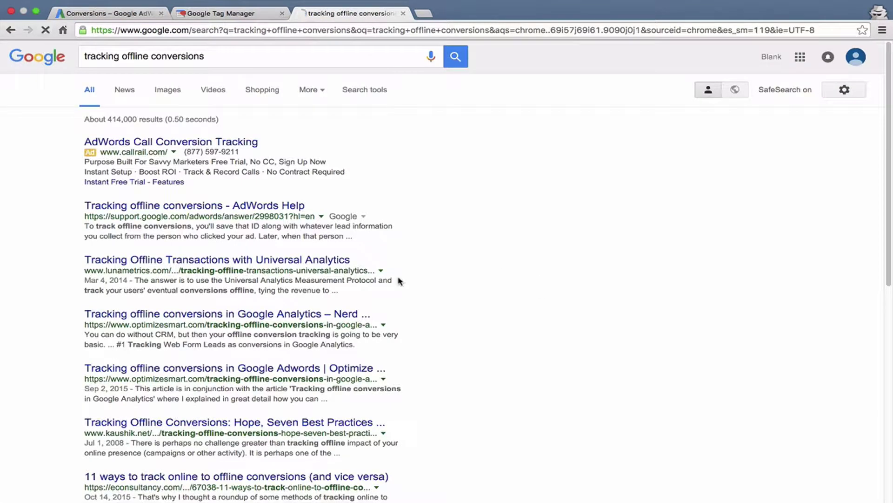
# - Read the AdWords Help article on tracking offline conversions, then return to the AdWords tab
pyautogui.click(241, 207)
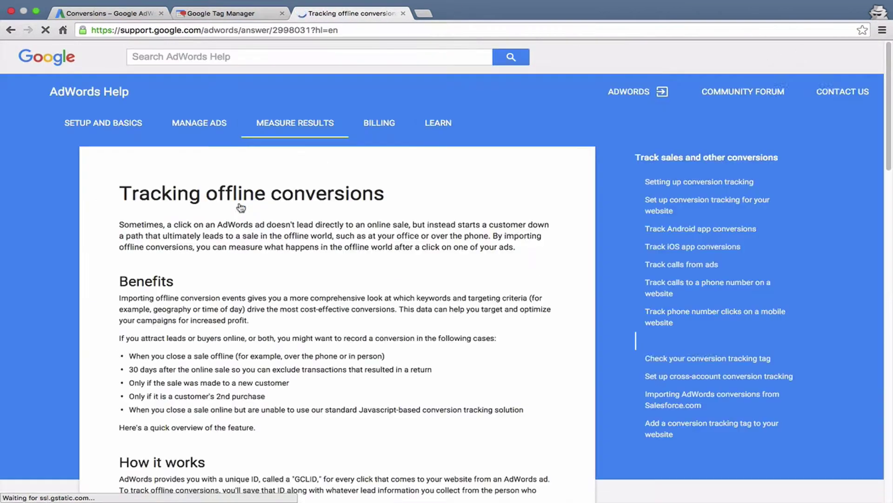
pyautogui.scroll(-3, 257, 317)
pyautogui.scroll(-13, 257, 317)
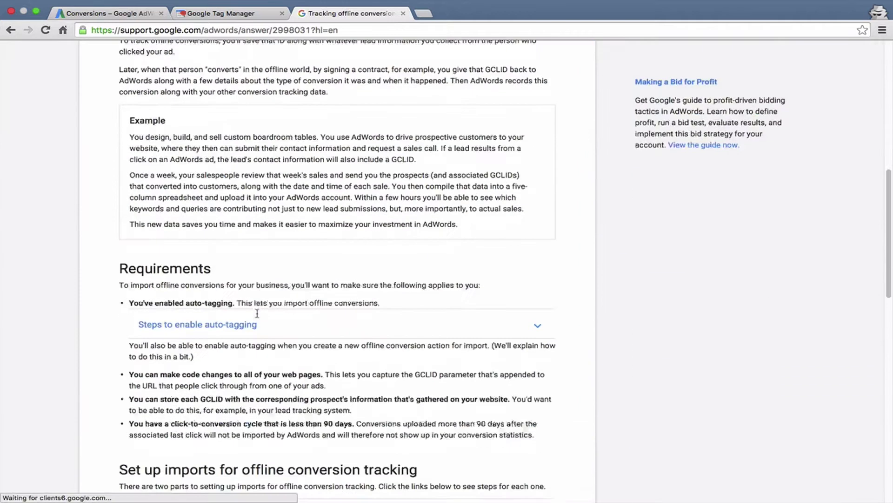
pyautogui.scroll(-10, 257, 316)
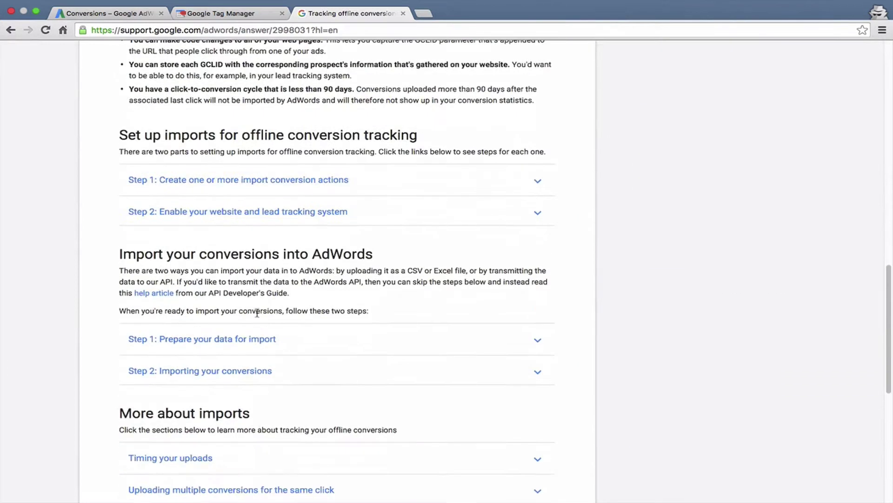
pyautogui.scroll(1, 274, 135)
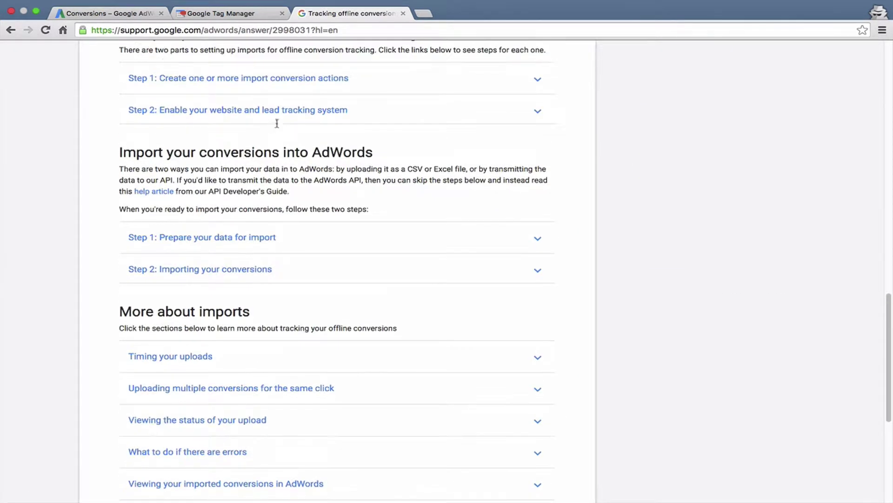
pyautogui.scroll(-5, 265, 202)
pyautogui.scroll(-3, 229, 317)
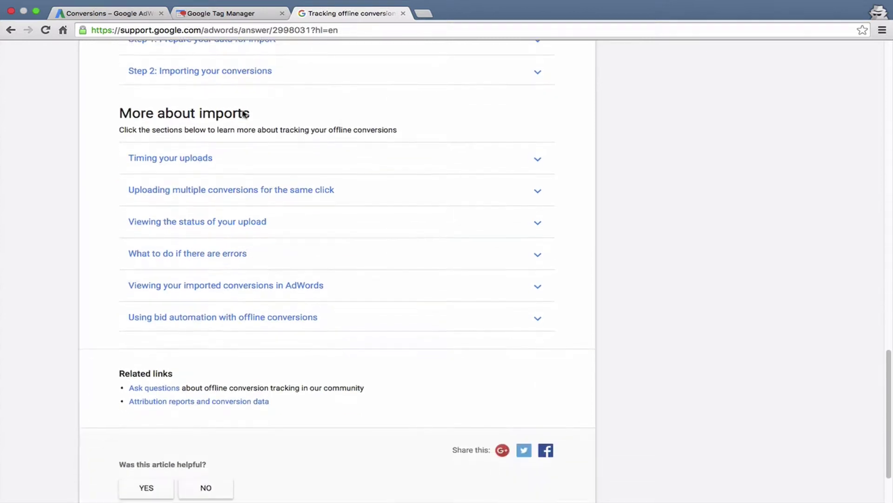
pyautogui.click(133, 15)
# - Discard the unfinished import conversion and go to the Google Analytics import page
pyautogui.scroll(-2, 261, 235)
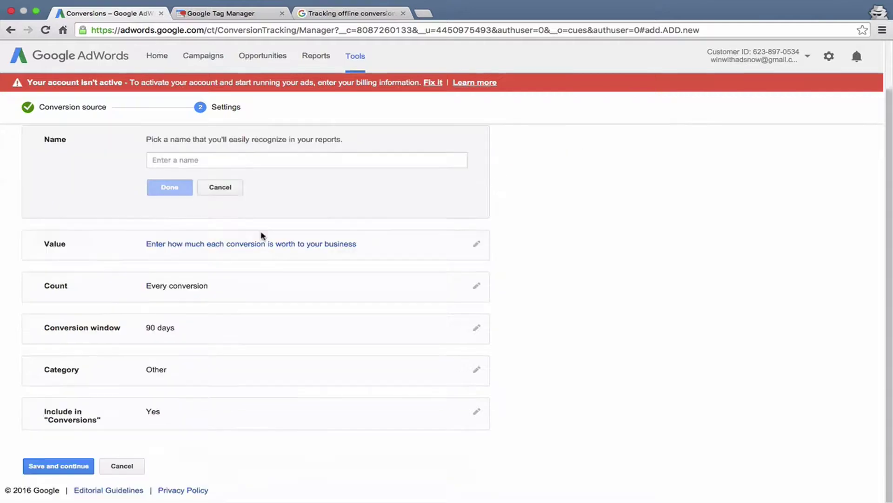
pyautogui.click(123, 471)
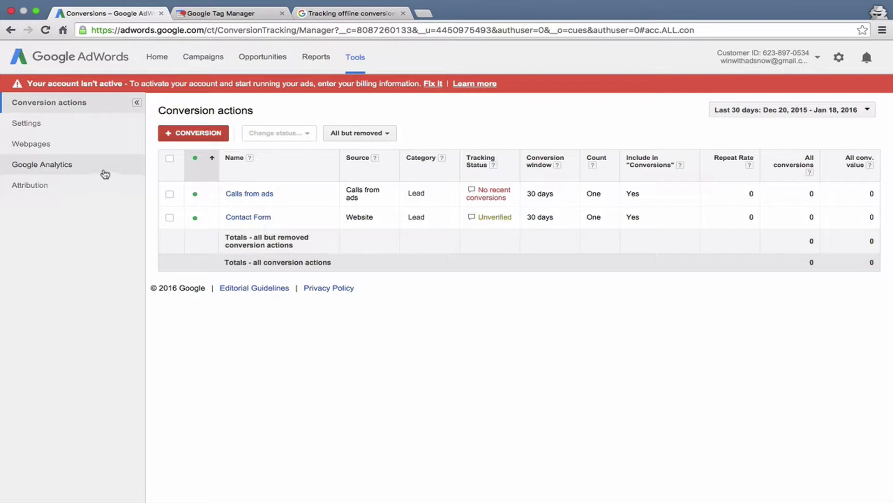
pyautogui.click(75, 164)
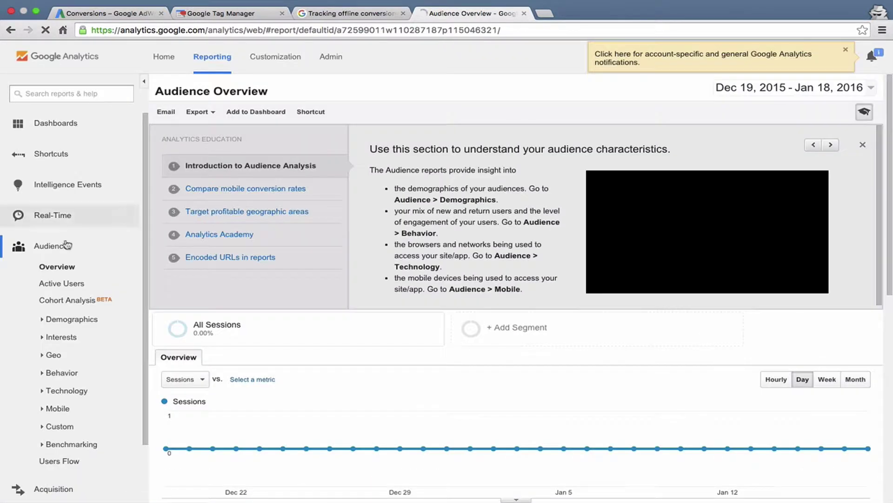
# - In Analytics Admin, start a new custom goal named 'Contact Form'
pyautogui.click(329, 56)
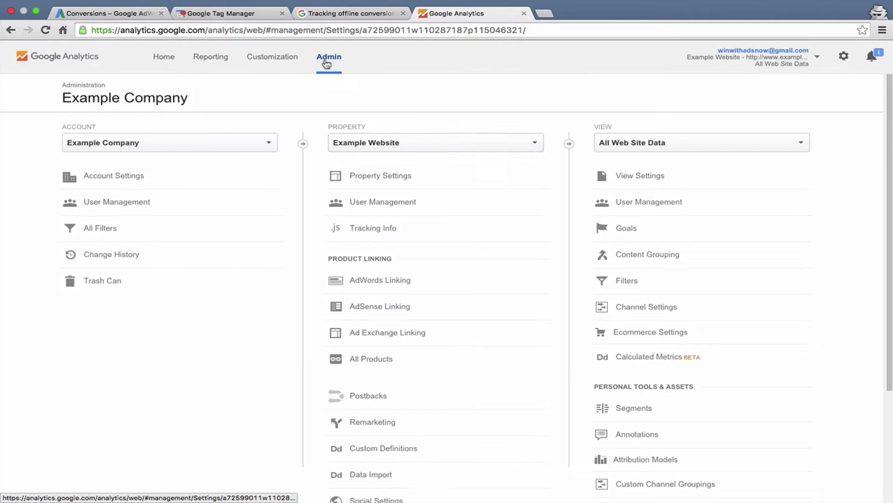
pyautogui.click(606, 228)
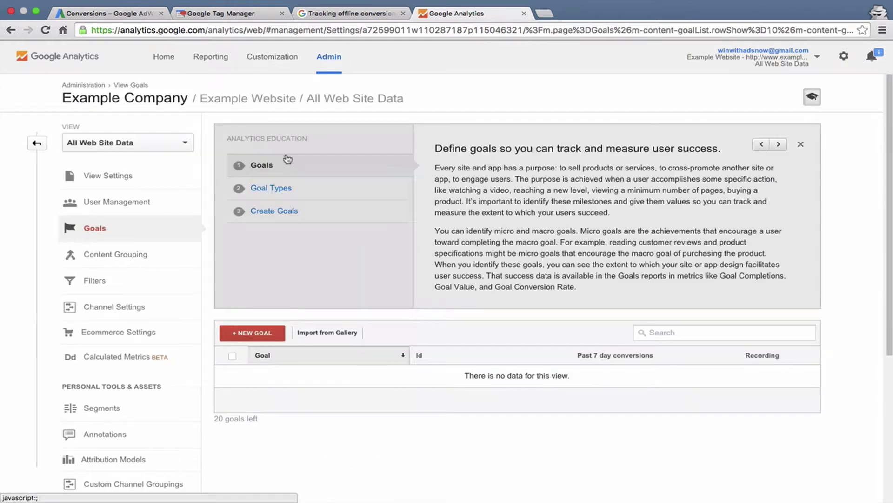
pyautogui.click(255, 333)
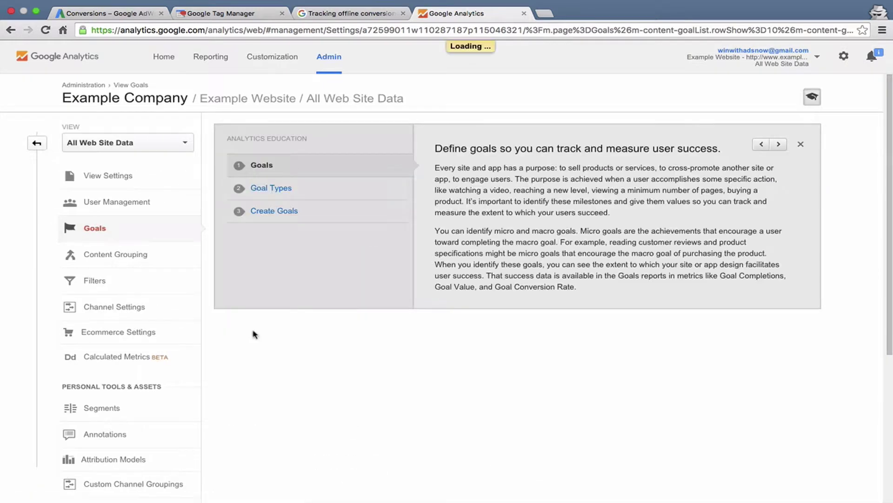
pyautogui.scroll(-5, 255, 282)
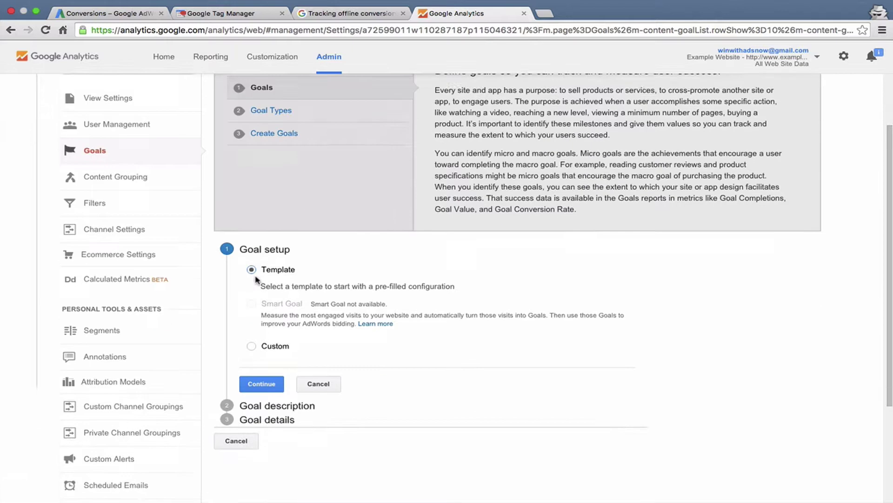
pyautogui.click(251, 301)
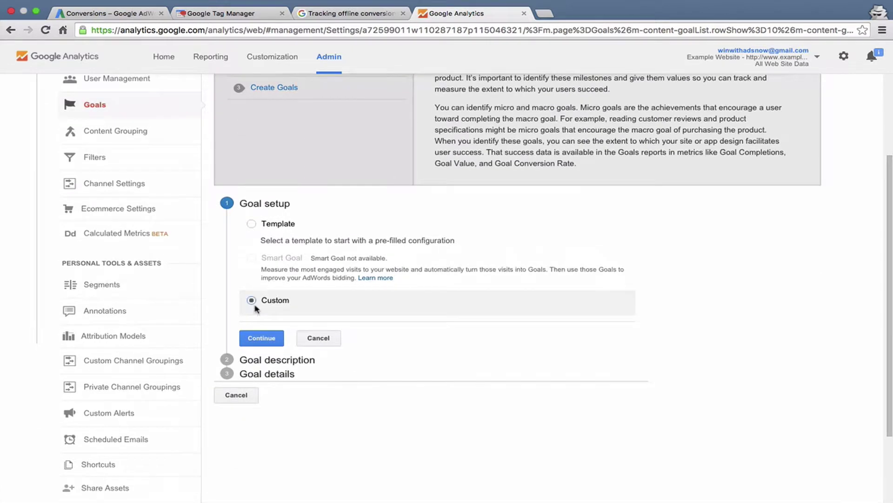
pyautogui.click(259, 337)
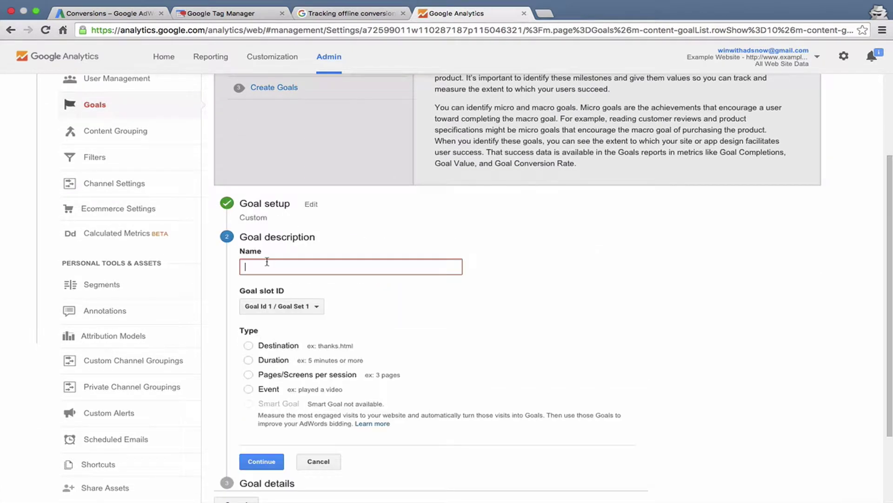
pyautogui.write('Contac')
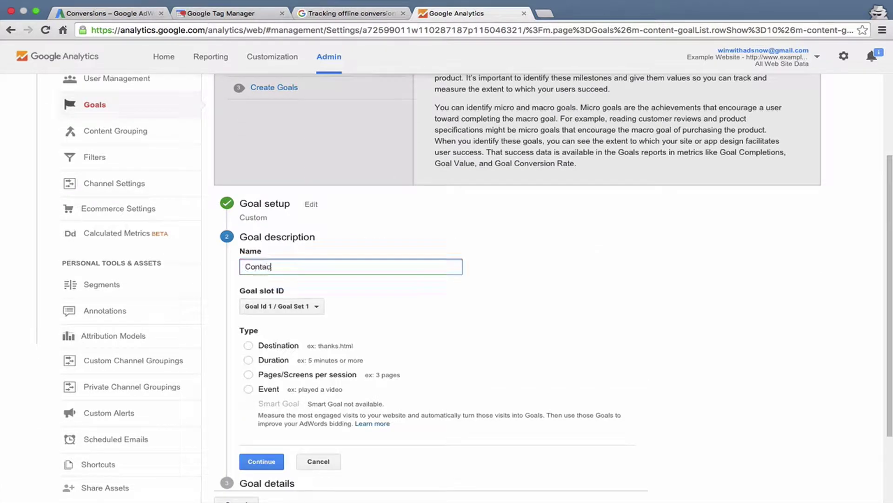
pyautogui.write('t Form')
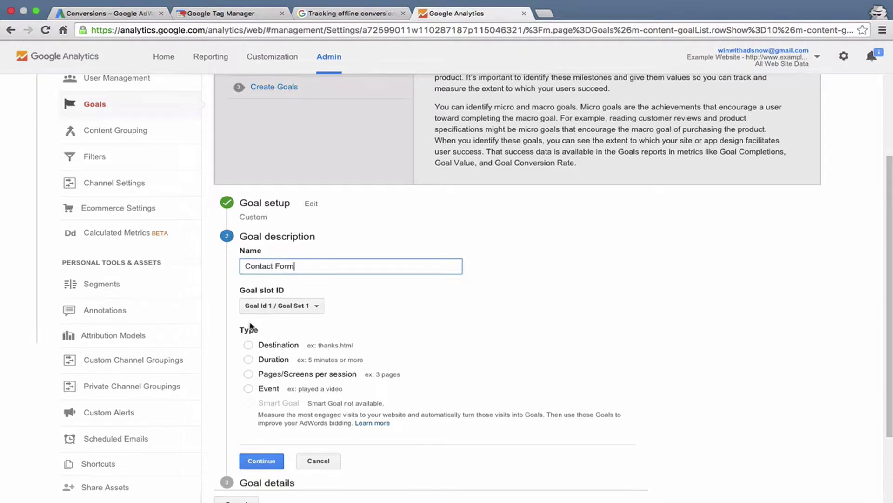
# - Compare the goal types, settle on Destination, and advance to the goal details
pyautogui.scroll(-2, 248, 321)
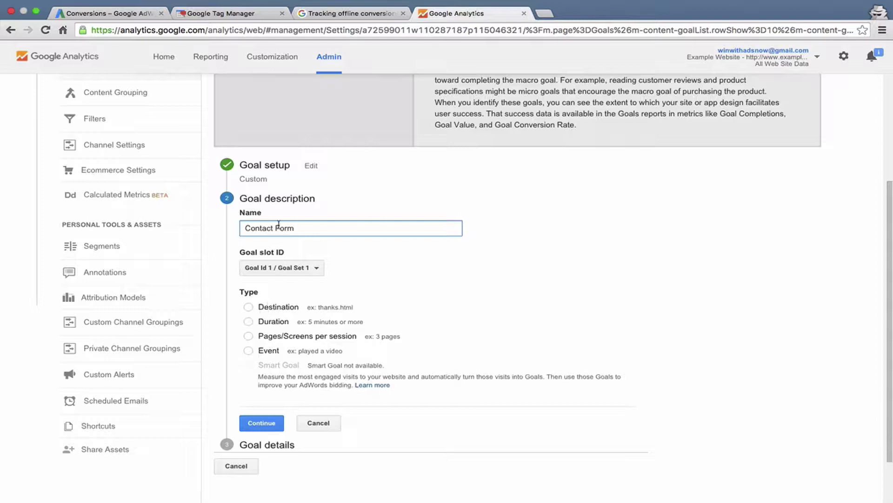
pyautogui.click(275, 308)
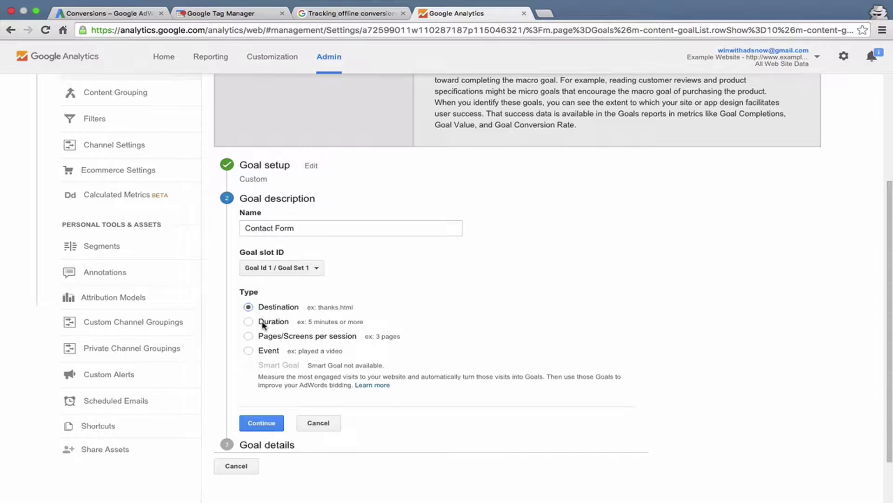
pyautogui.click(263, 325)
pyautogui.click(293, 337)
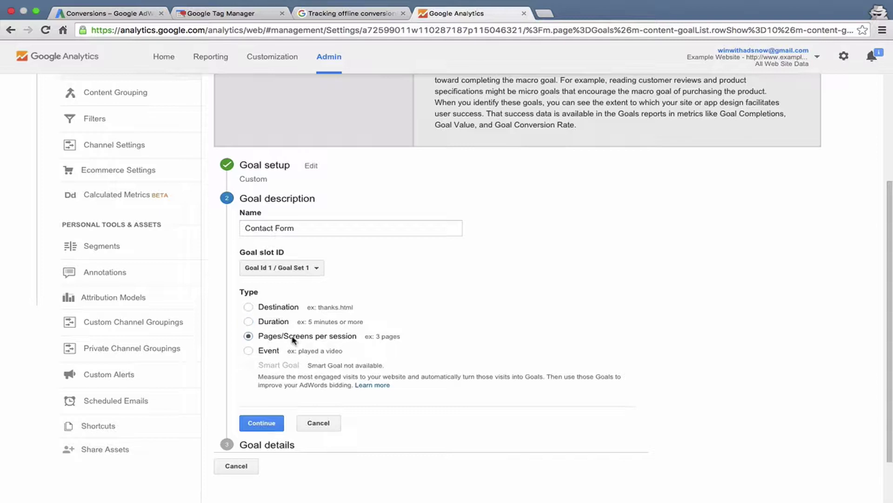
pyautogui.click(270, 352)
pyautogui.click(275, 307)
pyautogui.click(260, 424)
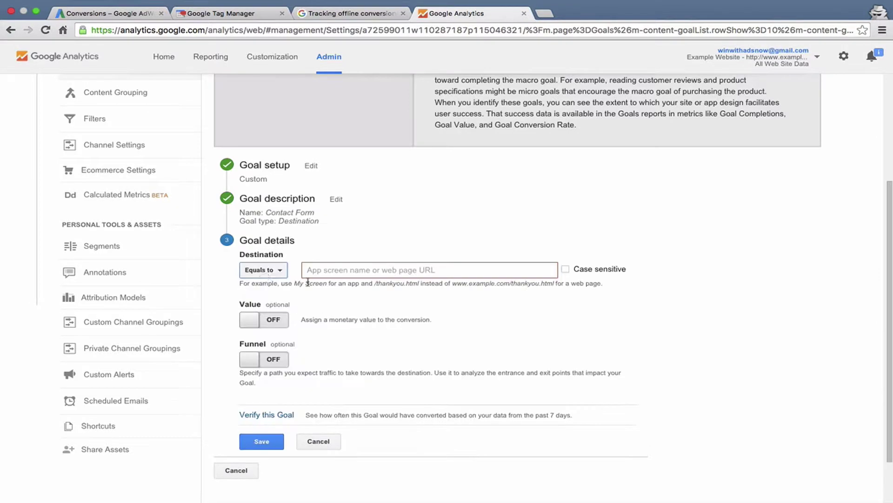
# - Set the goal destination to 'Begins with' /contact-thank-you
pyautogui.click(259, 271)
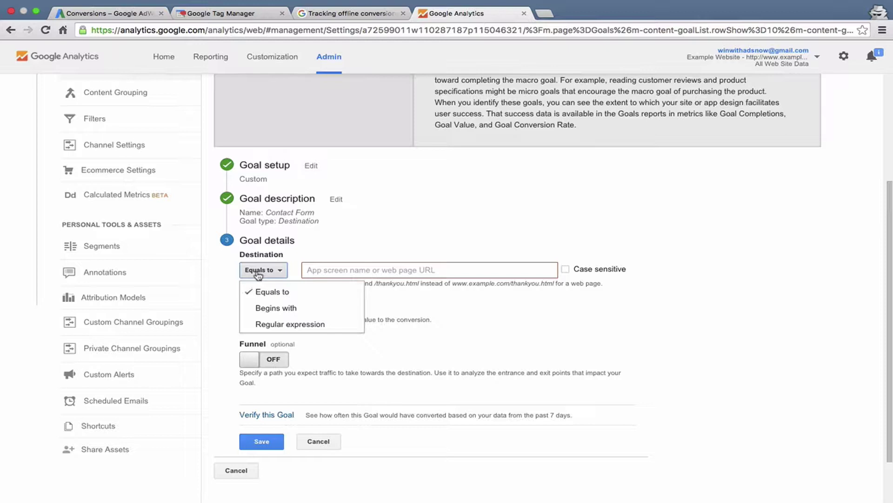
pyautogui.click(261, 307)
pyautogui.click(334, 273)
pyautogui.write('/contact')
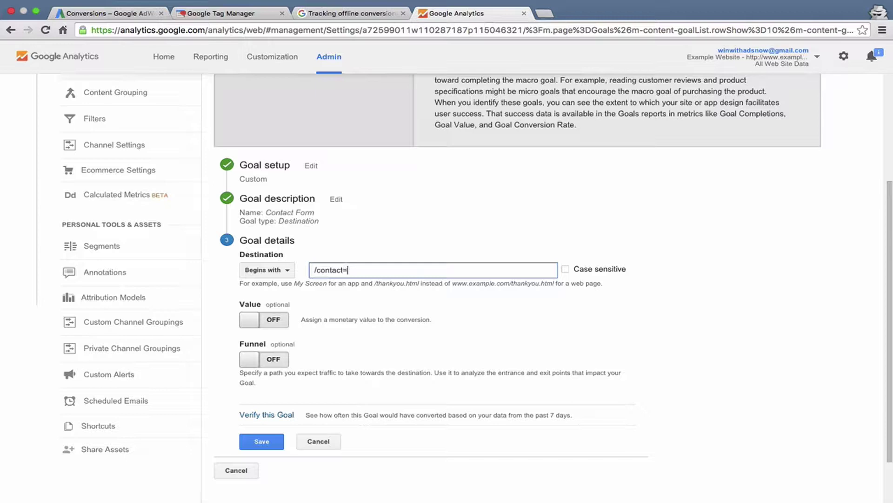
pyautogui.write('-thank-you')
pyautogui.click(391, 255)
# - Leave both Value and Funnel switched off and scroll down to the Save button
pyautogui.click(282, 321)
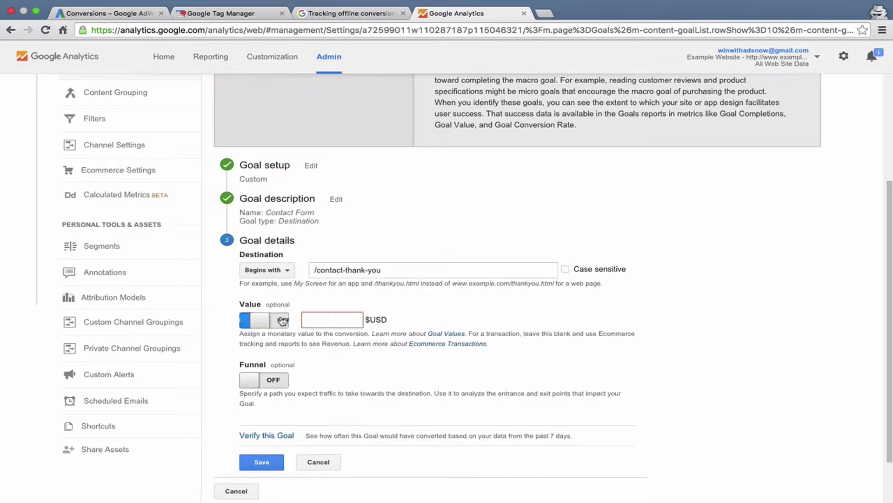
pyautogui.click(287, 320)
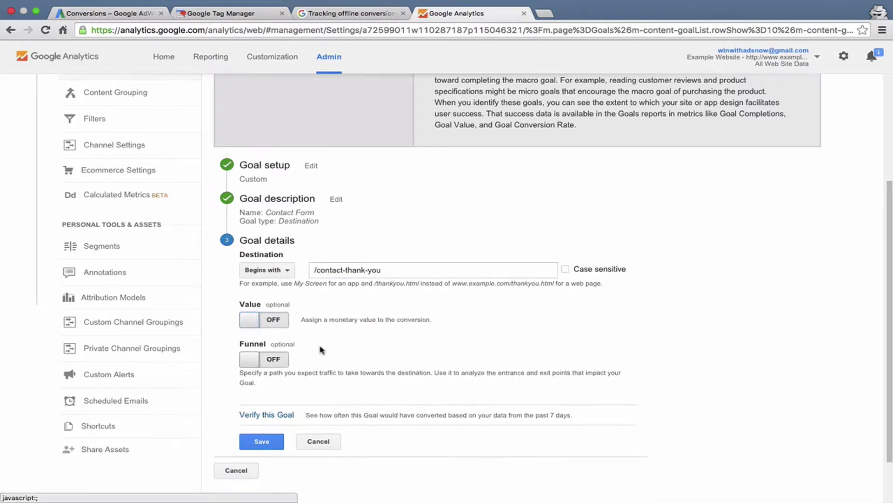
pyautogui.scroll(-1, 321, 351)
pyautogui.click(269, 353)
pyautogui.click(269, 352)
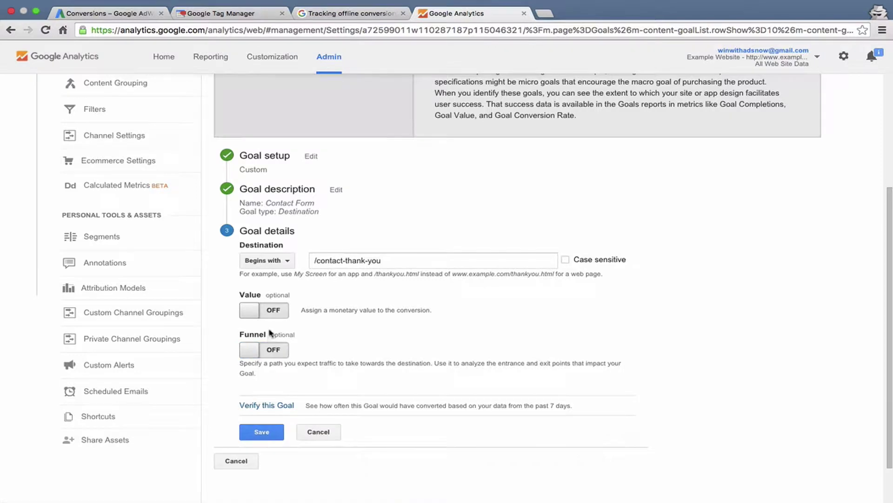
pyautogui.scroll(-2, 328, 349)
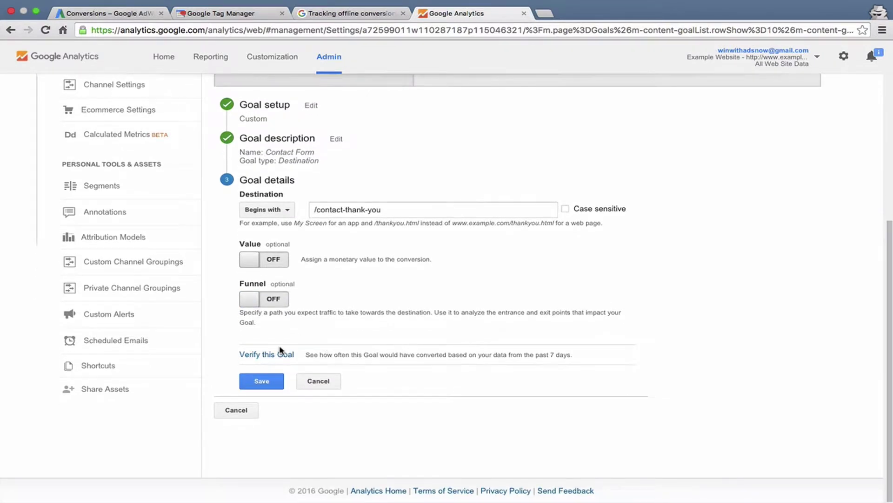
# - Add the leading slash to the destination path and verify the goal (0% conversion rate)
pyautogui.click(316, 210)
pyautogui.write('/')
pyautogui.click(262, 356)
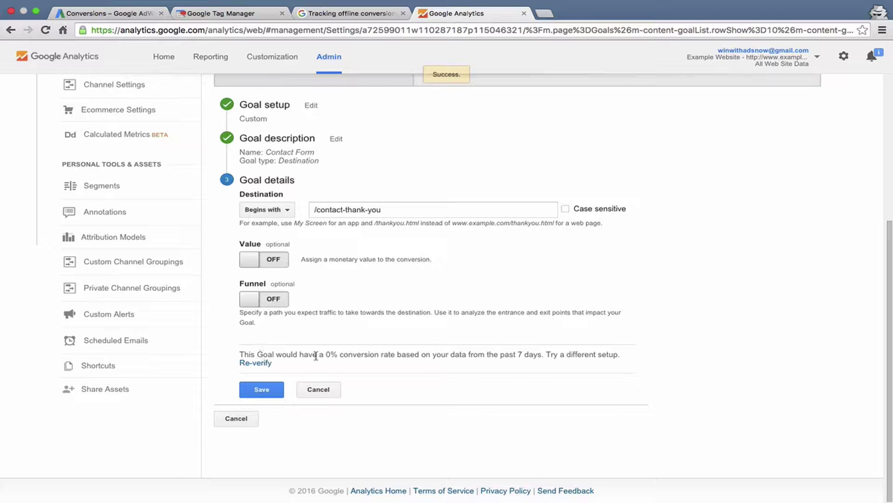
pyautogui.moveTo(325, 355); pyautogui.dragTo(333, 355)
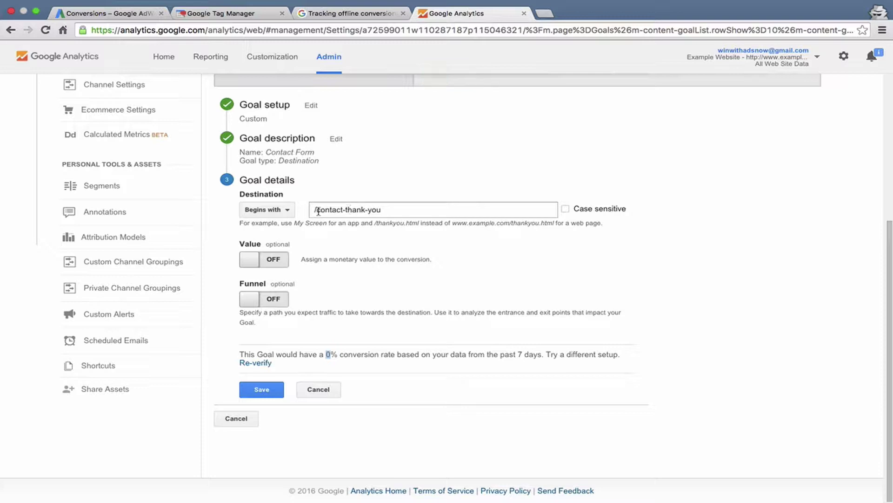
# - Review the verification result, save the Contact Form goal and return to the goals list
pyautogui.click(392, 211)
pyautogui.click(324, 356)
pyautogui.click(389, 210)
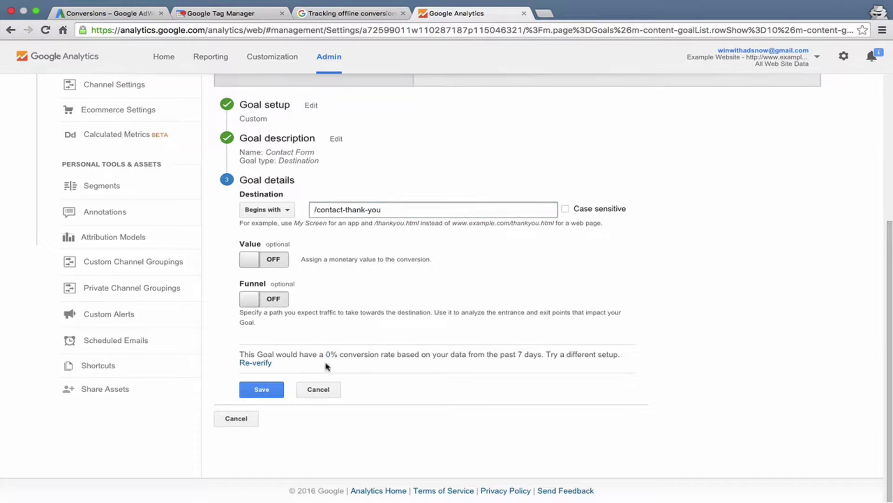
pyautogui.moveTo(326, 354); pyautogui.dragTo(385, 349)
pyautogui.click(357, 358)
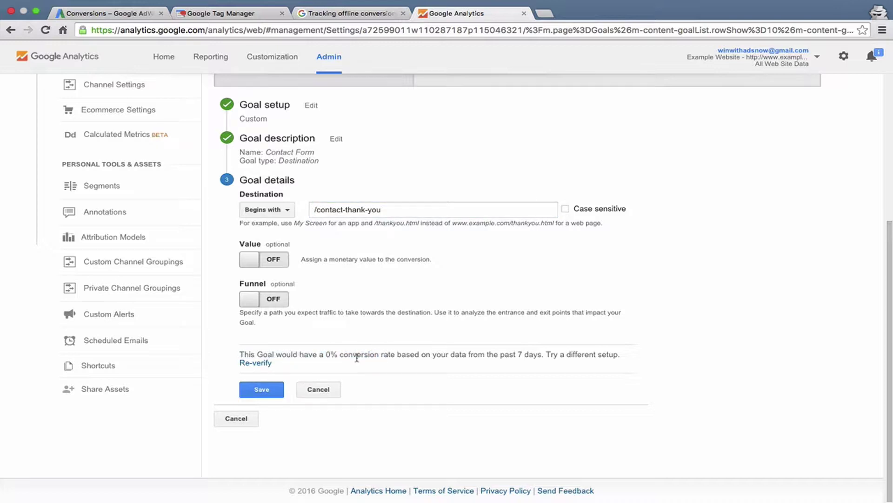
pyautogui.click(259, 393)
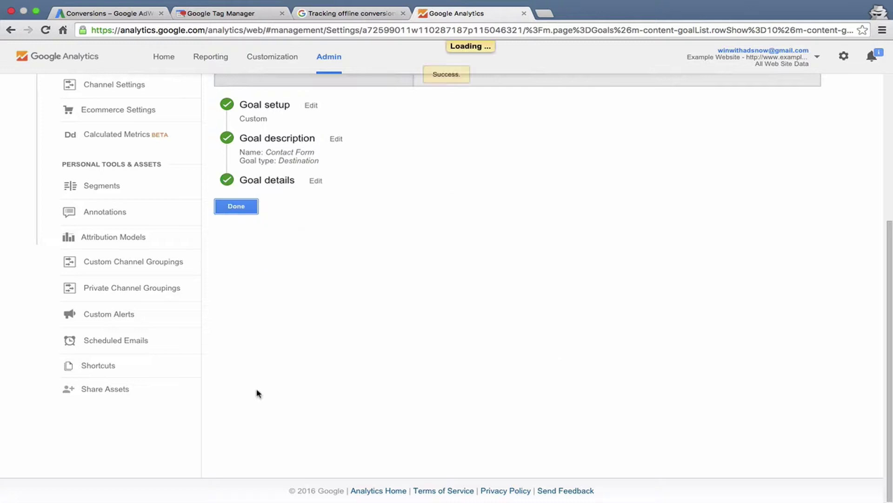
pyautogui.scroll(5, 274, 200)
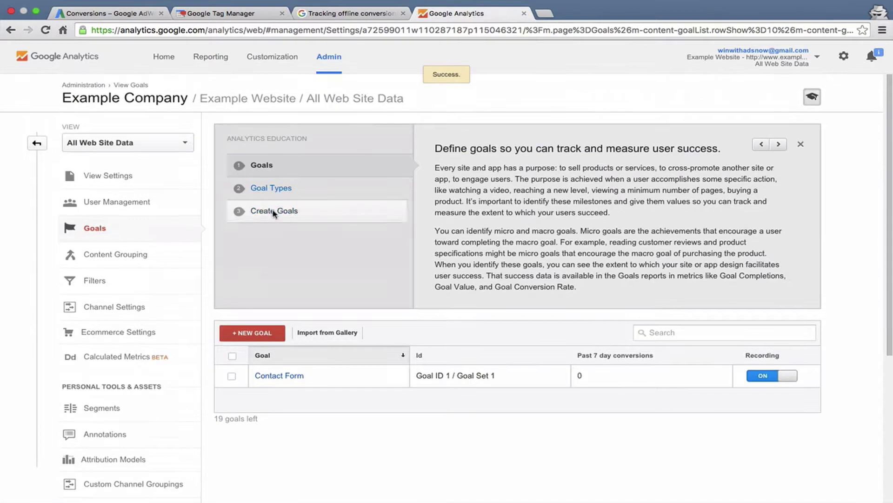
# - Reload the AdWords Google Analytics import page and select the Contact Form goal
pyautogui.click(126, 15)
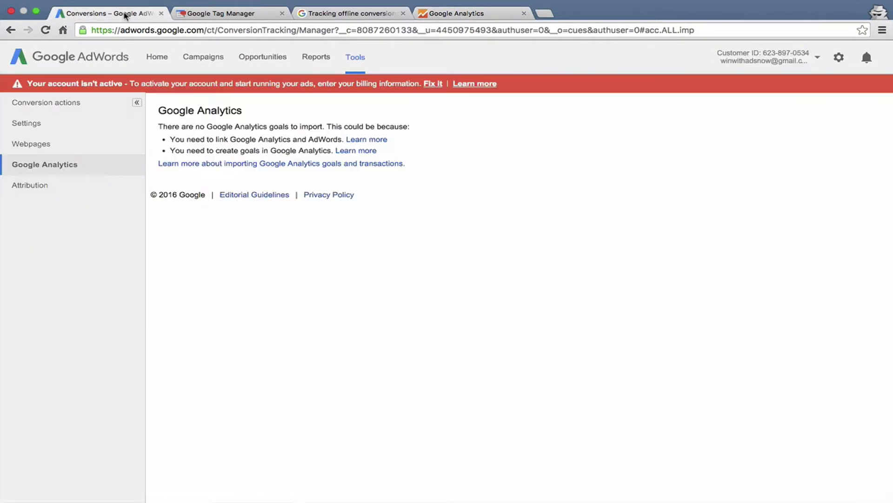
pyautogui.press('super+r')
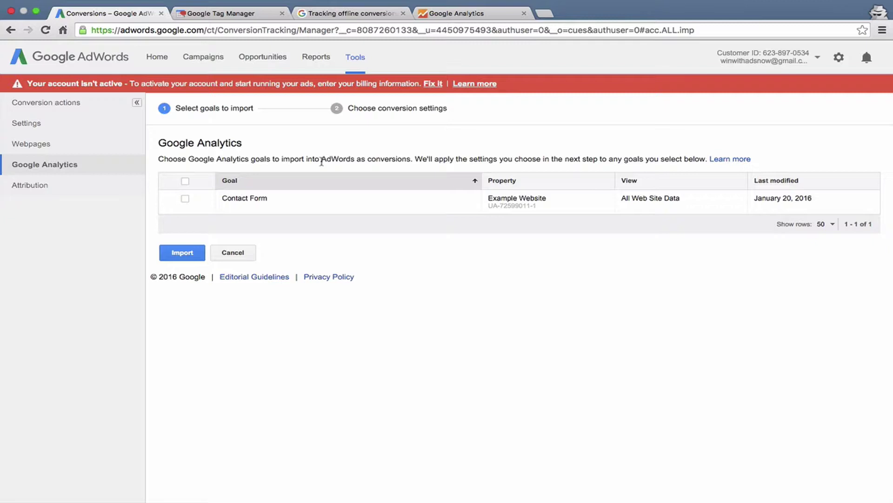
pyautogui.click(185, 199)
pyautogui.click(177, 254)
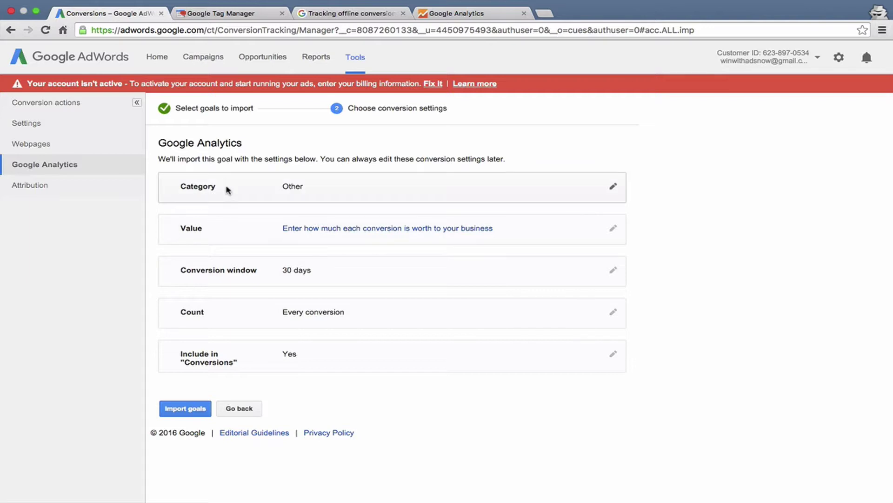
# - Set the conversion value to 'Don't assign a value' and import the goal
pyautogui.click(200, 408)
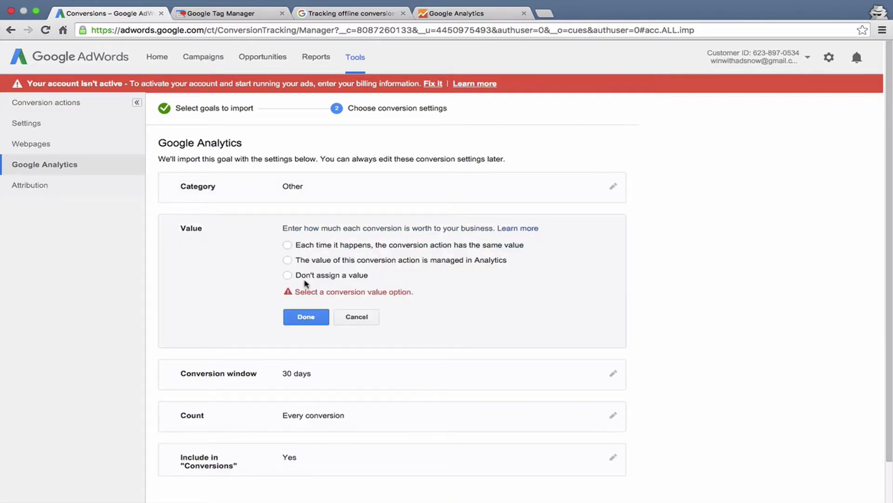
pyautogui.click(287, 275)
pyautogui.click(301, 330)
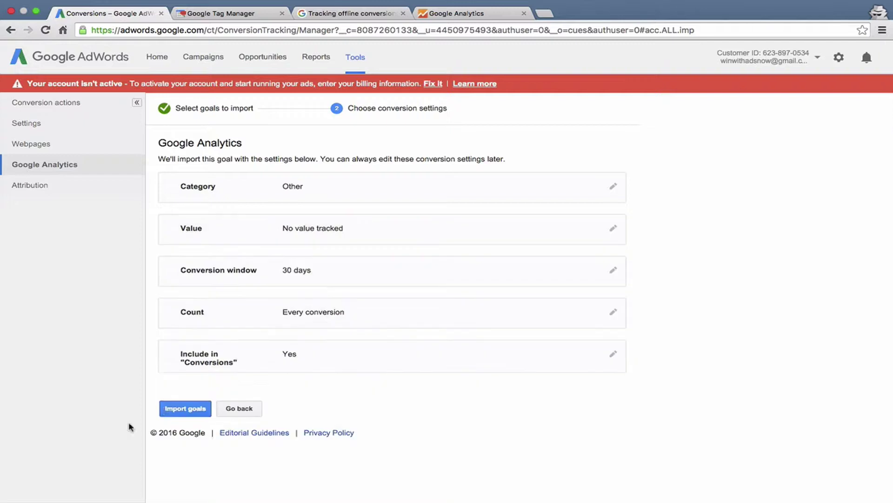
pyautogui.click(168, 409)
pyautogui.click(331, 291)
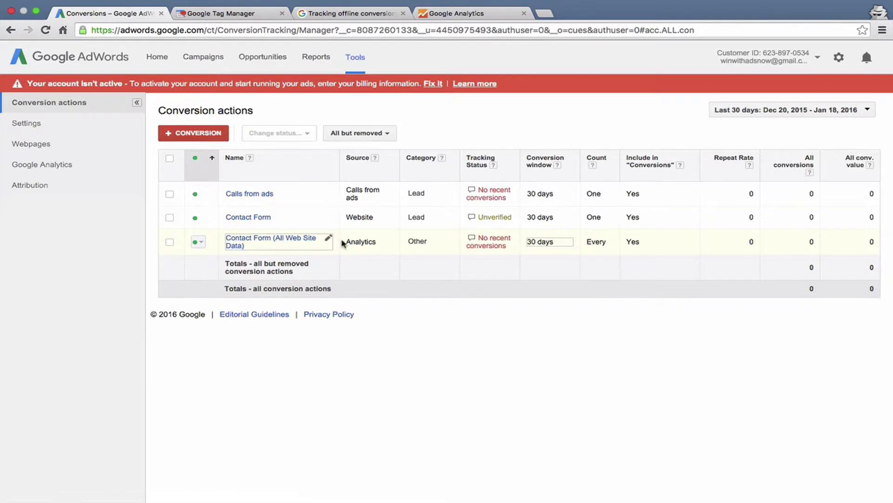
# - Mark the Analytics-imported Contact Form conversion as Removed and filter the list to All enabled
pyautogui.moveTo(346, 242); pyautogui.dragTo(377, 241)
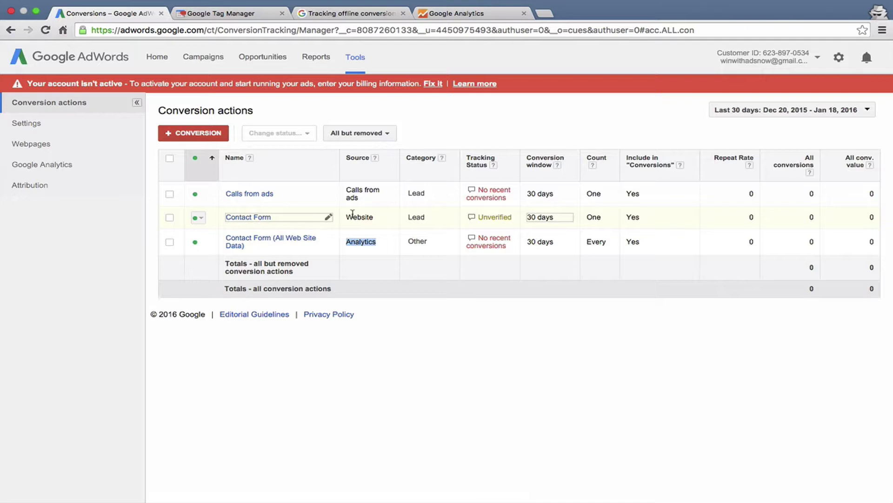
pyautogui.click(198, 242)
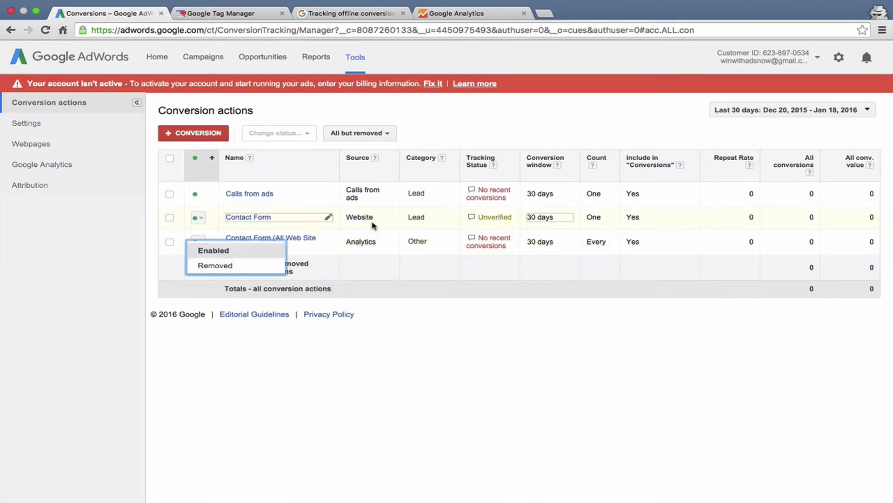
pyautogui.click(375, 289)
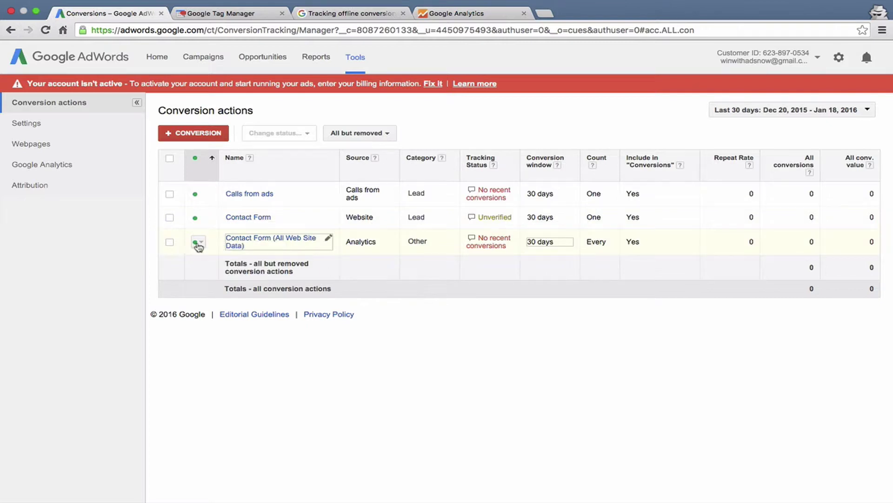
pyautogui.click(199, 245)
pyautogui.click(217, 265)
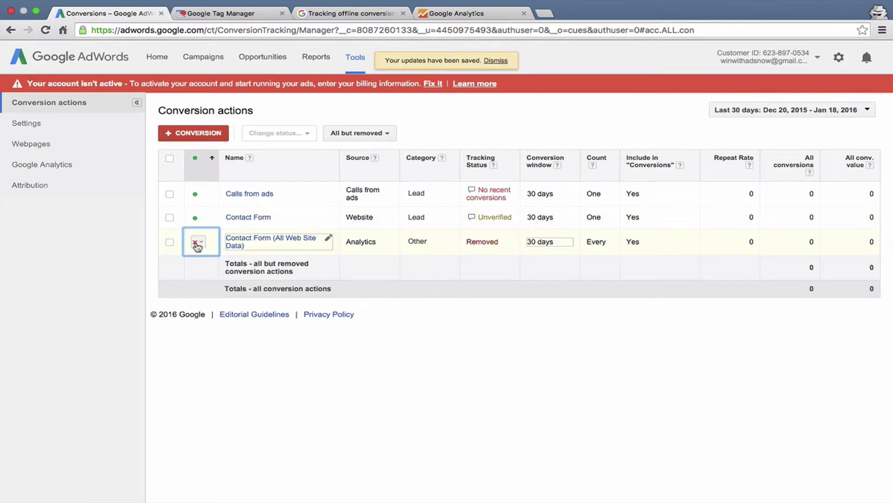
pyautogui.click(362, 134)
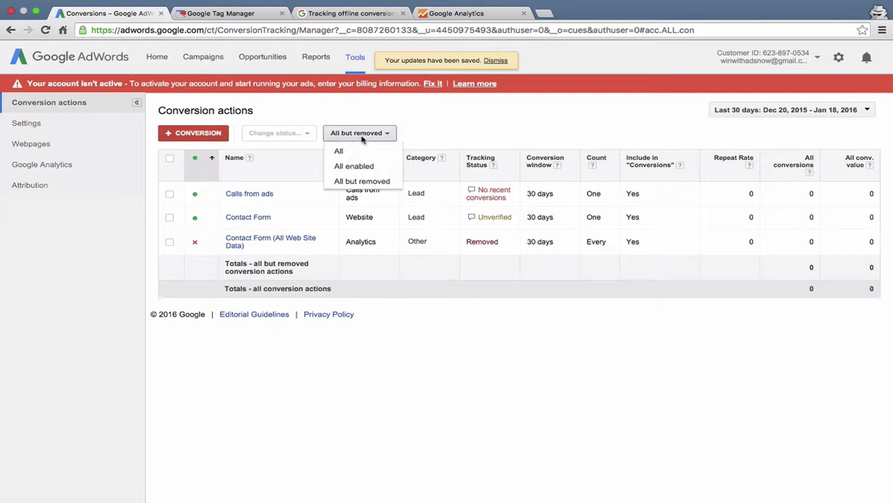
pyautogui.click(355, 167)
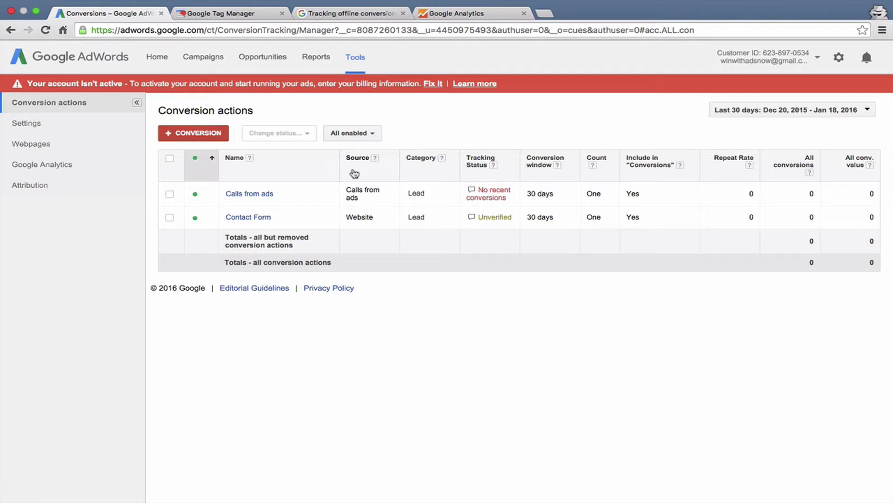
# - View the Analytics Reporting > Conversions > Ecommerce > Overview report, then go back to AdWords
pyautogui.press('super+4')
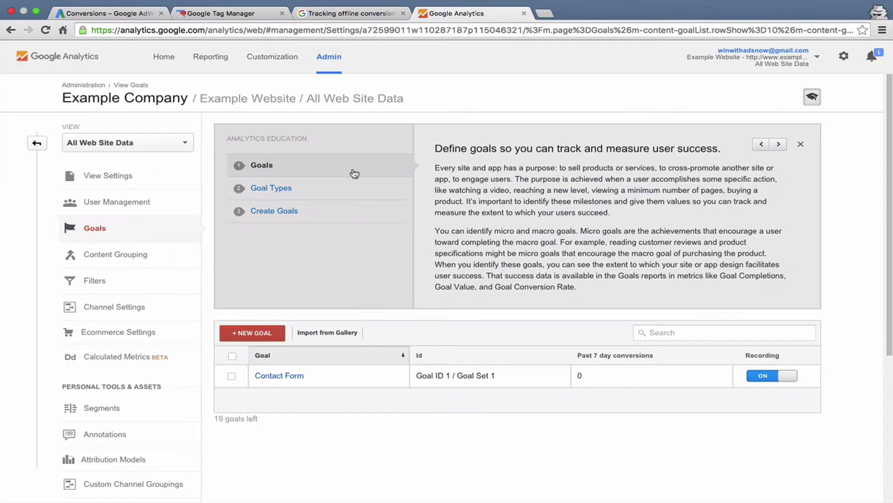
pyautogui.click(36, 145)
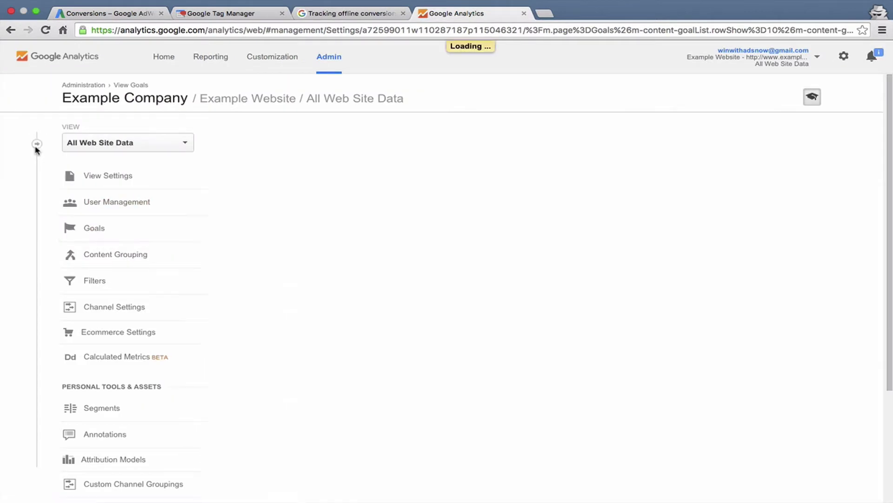
pyautogui.click(212, 59)
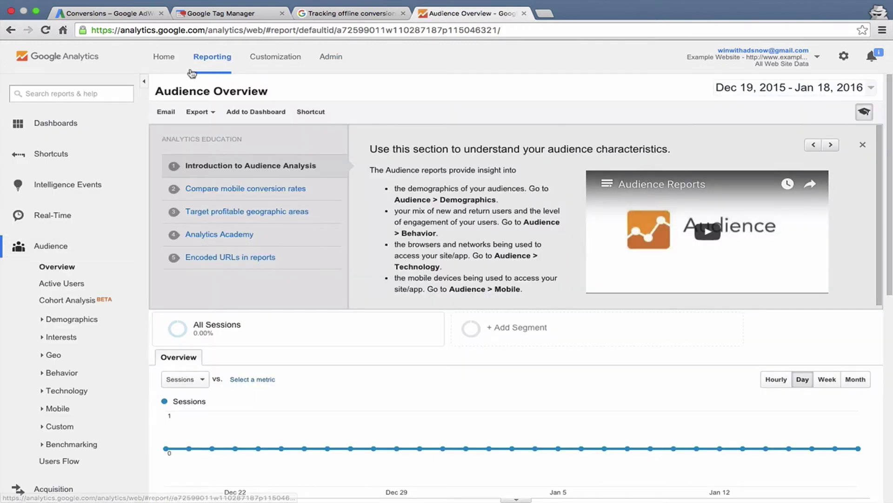
pyautogui.click(19, 254)
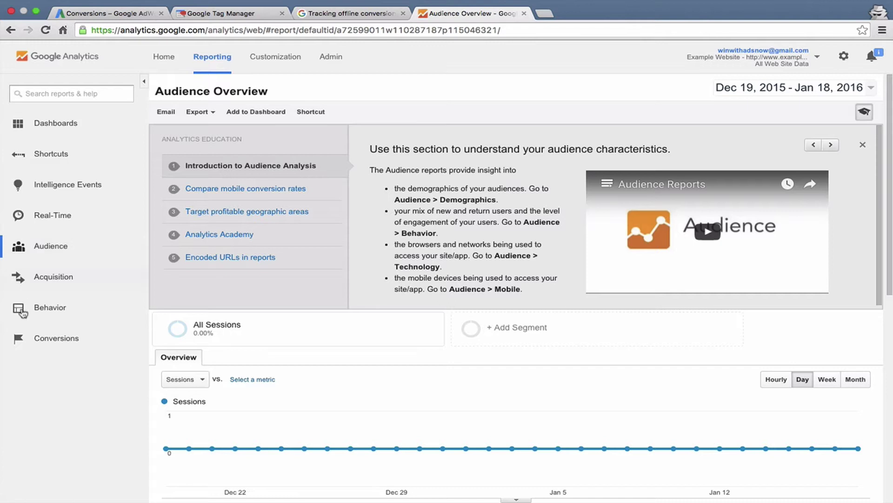
pyautogui.click(41, 340)
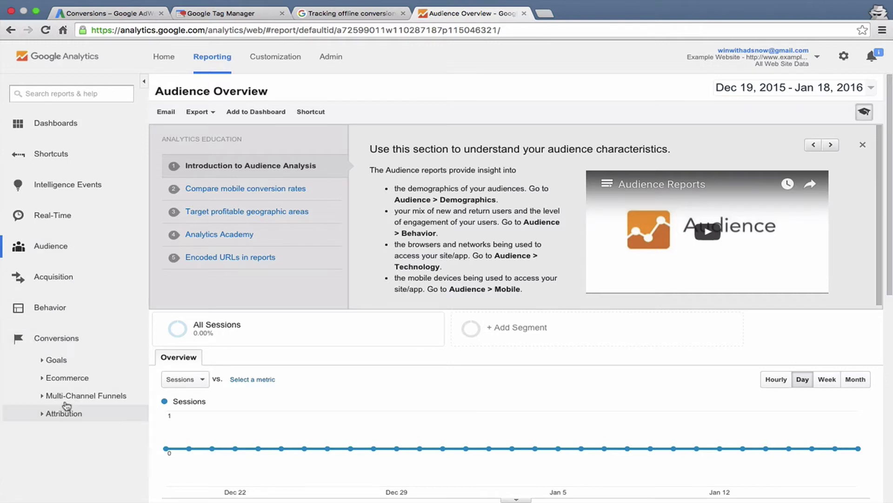
pyautogui.click(65, 379)
pyautogui.click(68, 395)
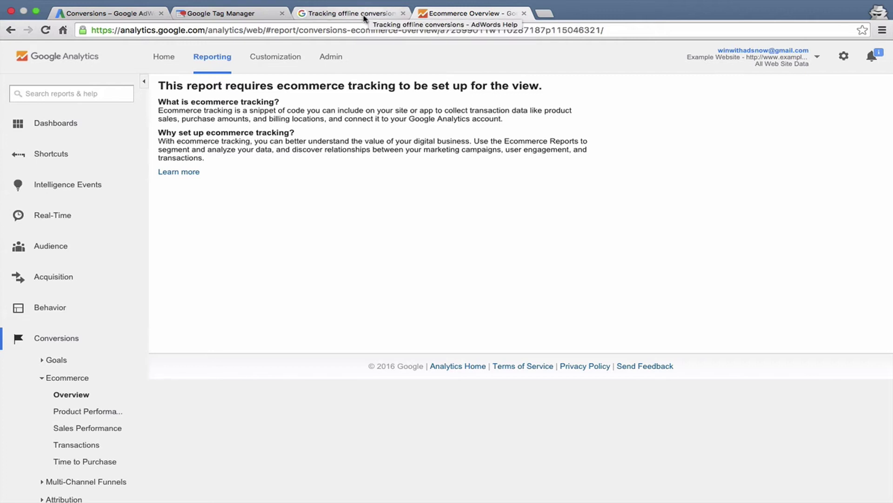
pyautogui.click(137, 13)
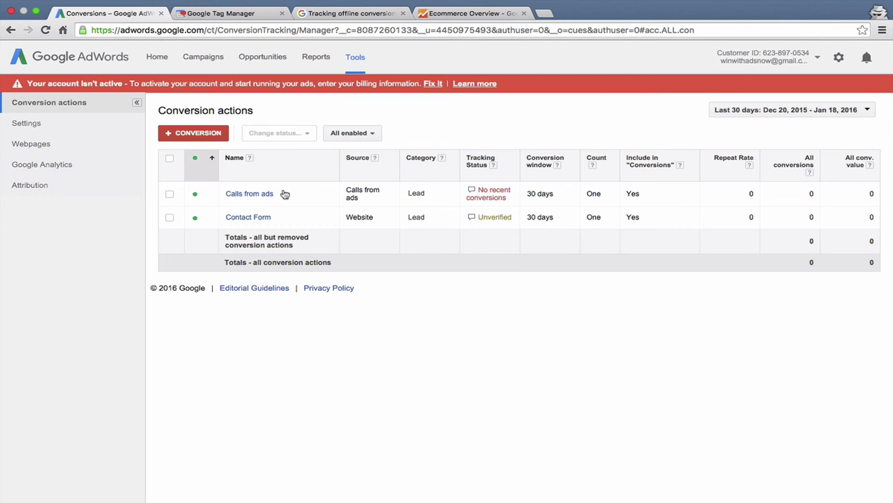
# - Open the Contact Form conversion's details and select its entire tracking tag code
pyautogui.click(243, 15)
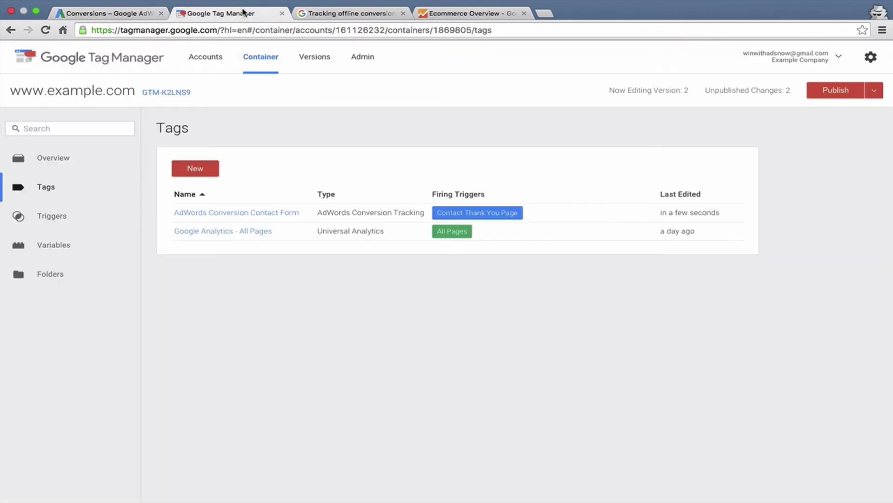
pyautogui.click(126, 14)
pyautogui.click(239, 217)
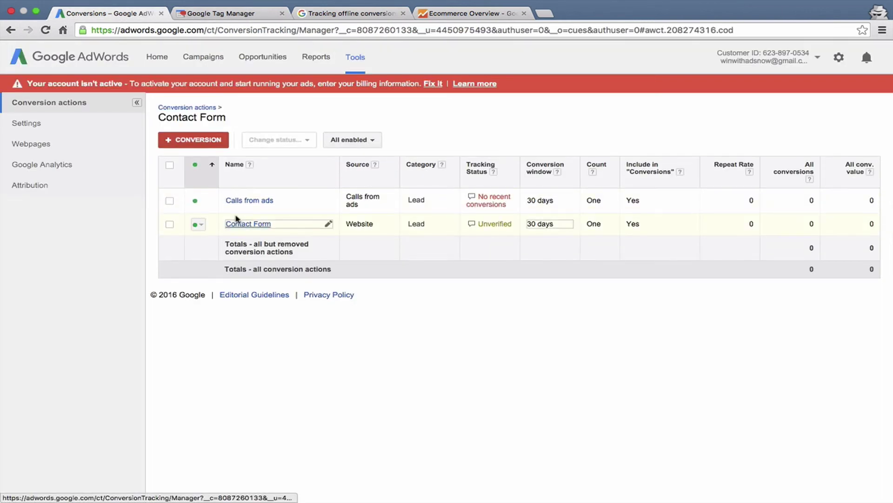
pyautogui.scroll(-3, 259, 303)
pyautogui.click(259, 344)
pyautogui.scroll(-5, 260, 344)
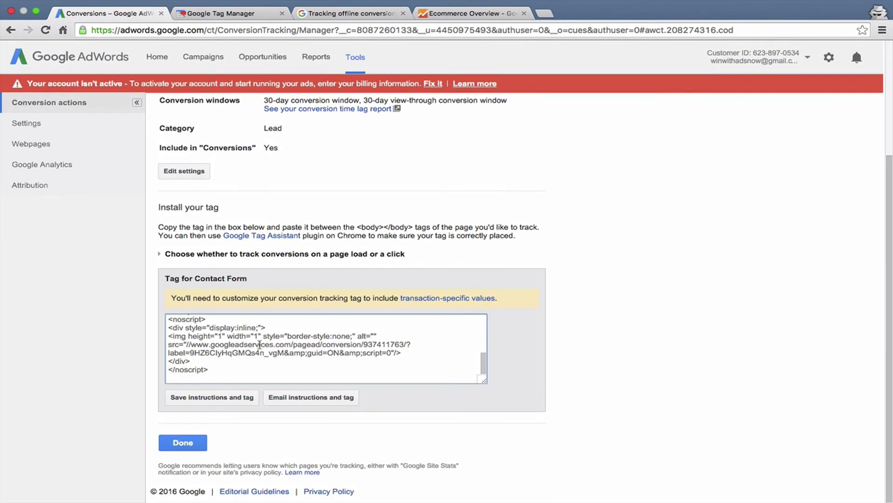